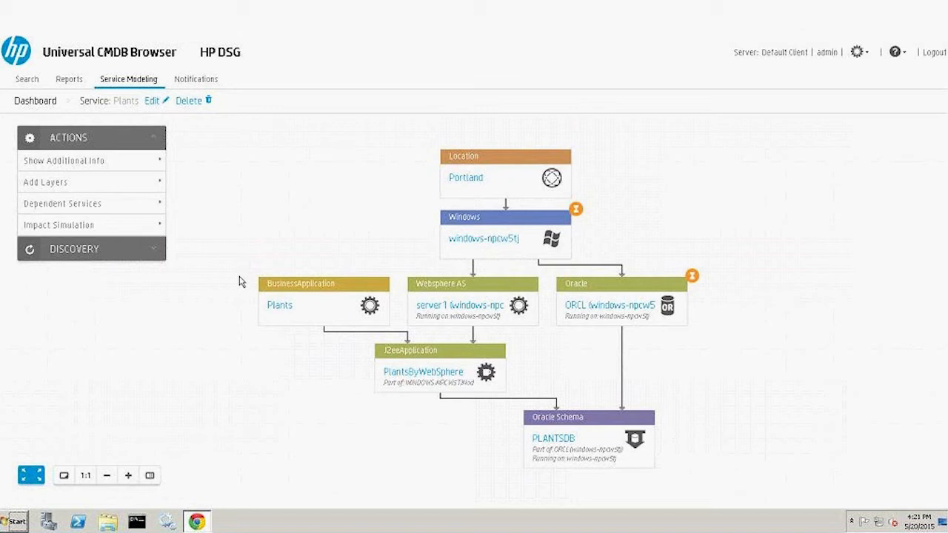
Examine the Plants service map, including its business application, WebSphere, Windows and location elements and the link to PLANTSDB.
left_click(269, 307)
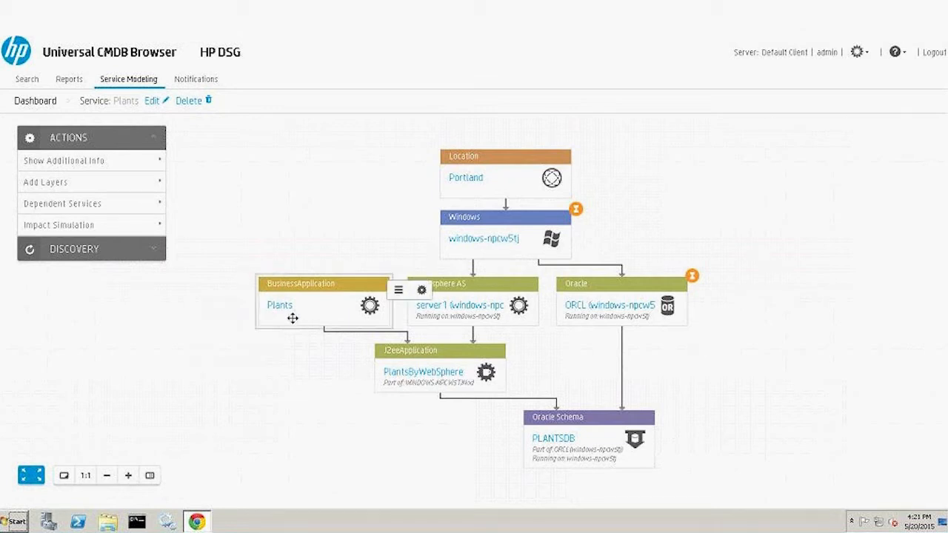
left_click(390, 365)
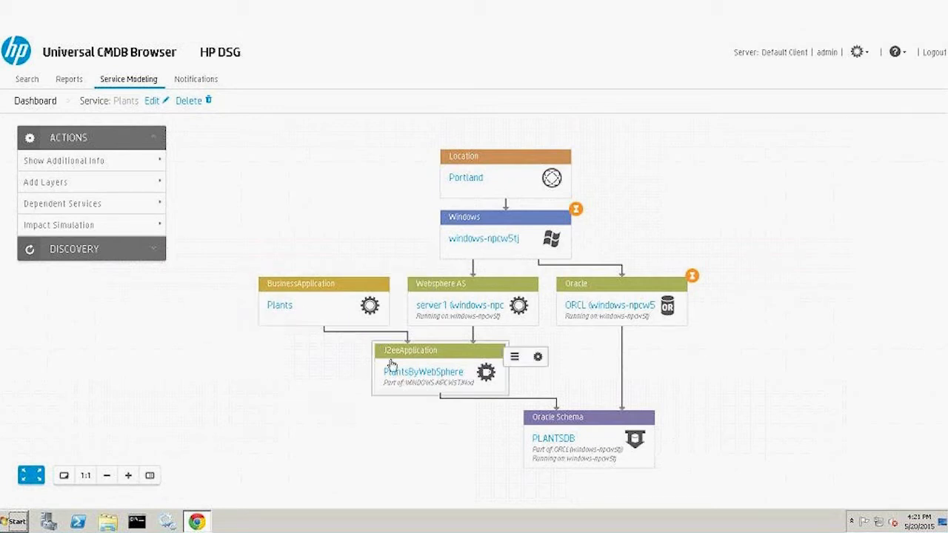
left_click(306, 387)
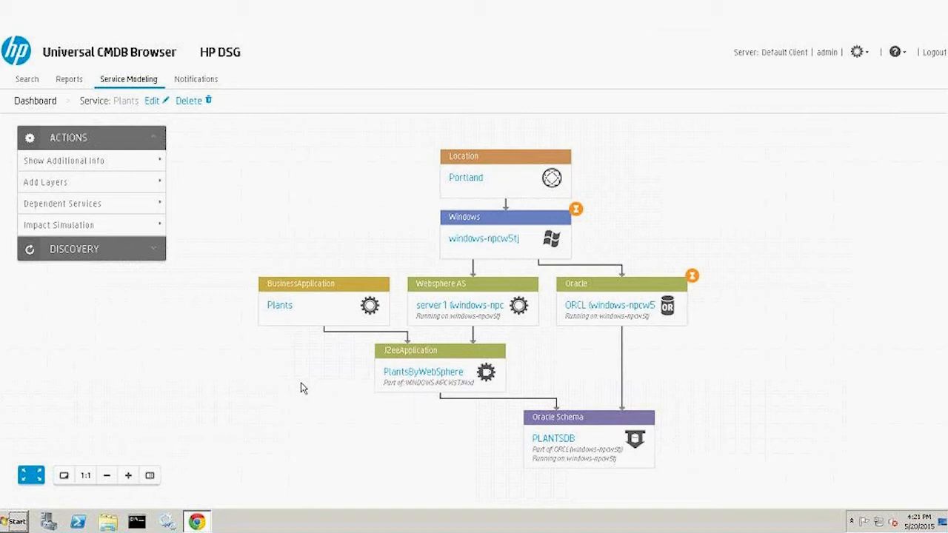
mouse_move(579, 417)
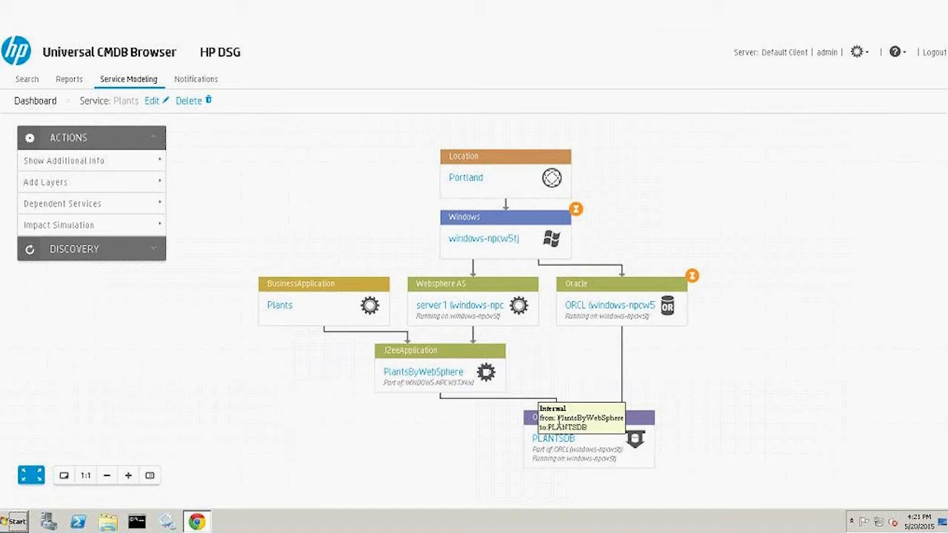
left_click(520, 321)
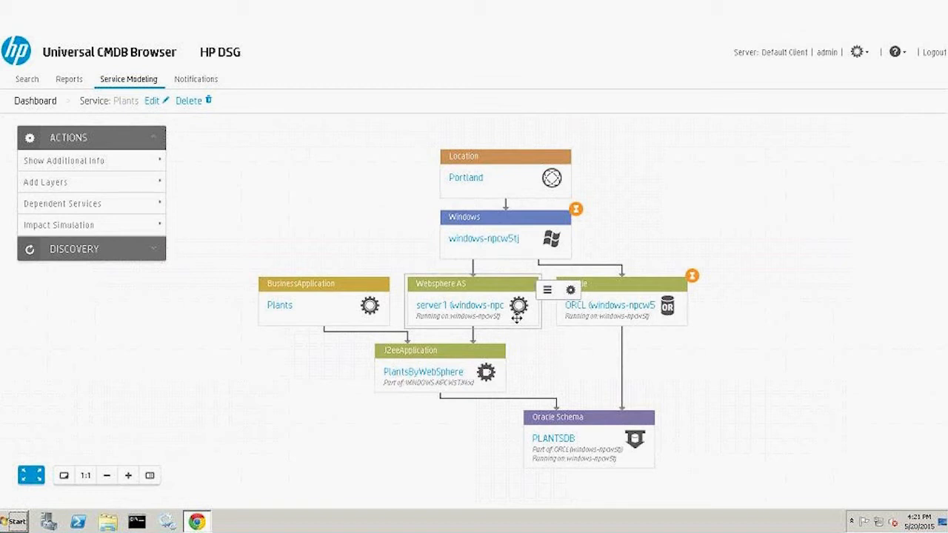
mouse_move(507, 252)
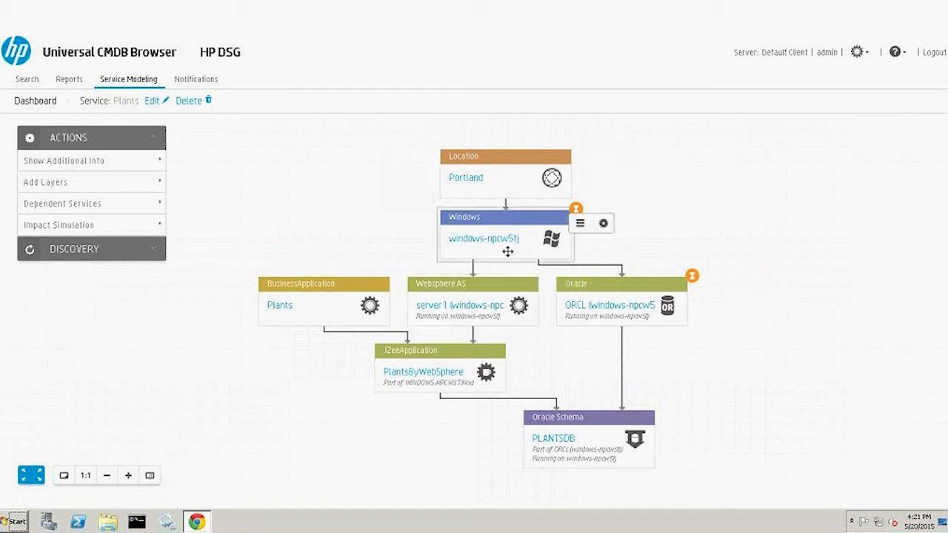
mouse_move(476, 186)
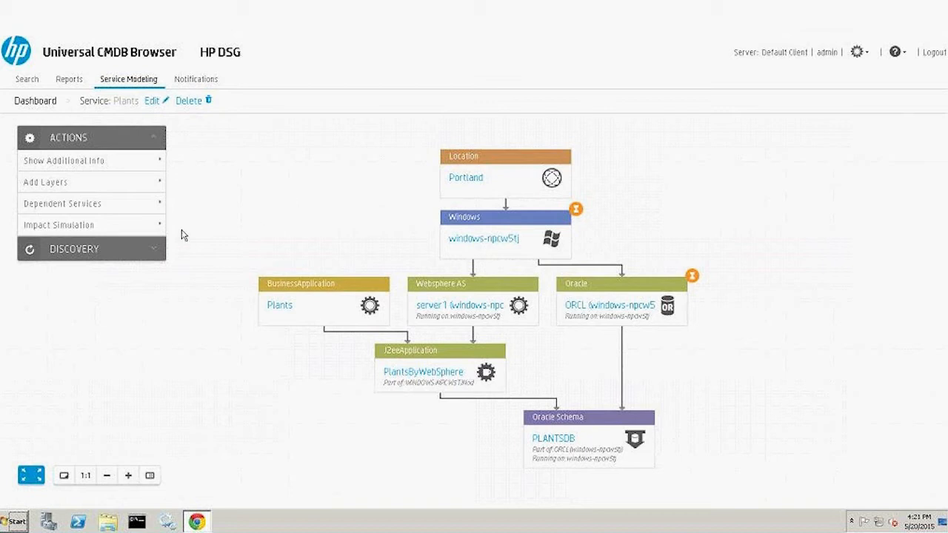
Show History Changes as additional info on the service map and view its date range settings.
left_click(103, 165)
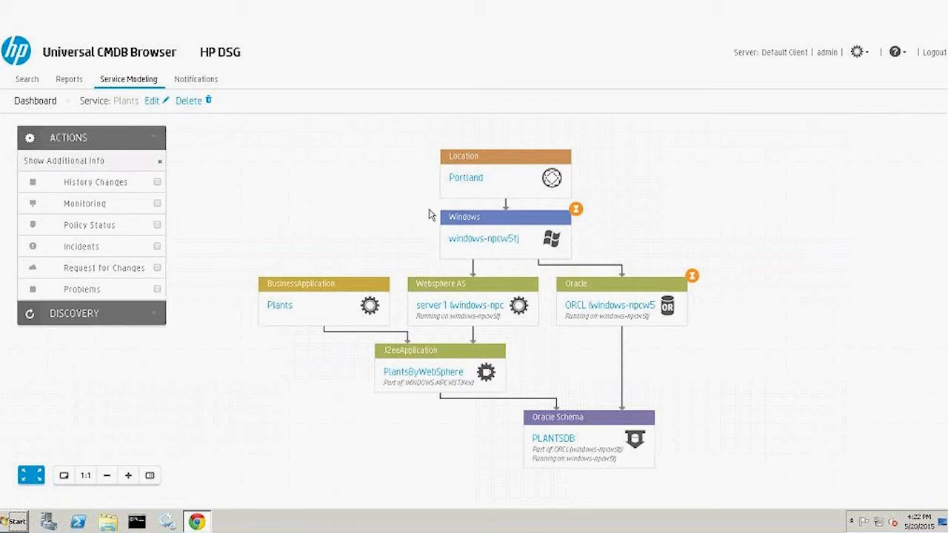
left_click(157, 185)
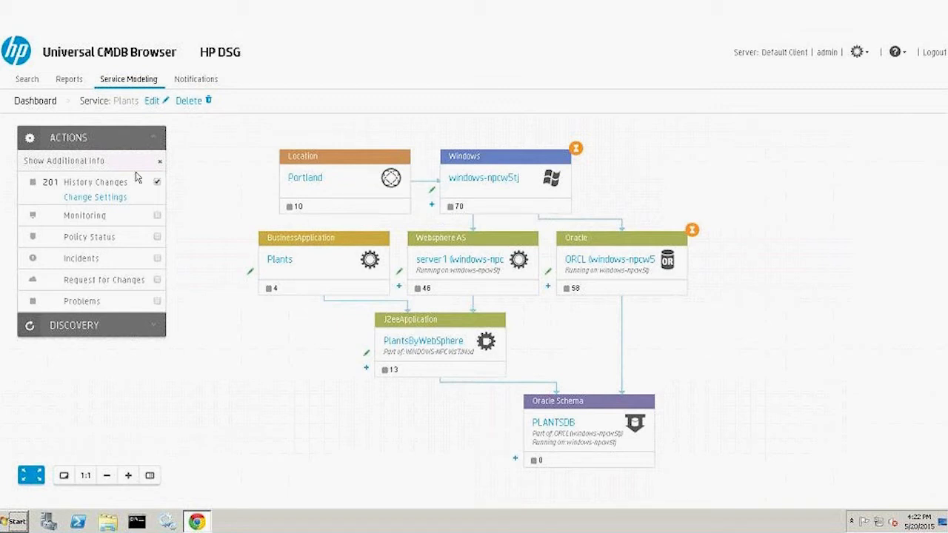
left_click(116, 198)
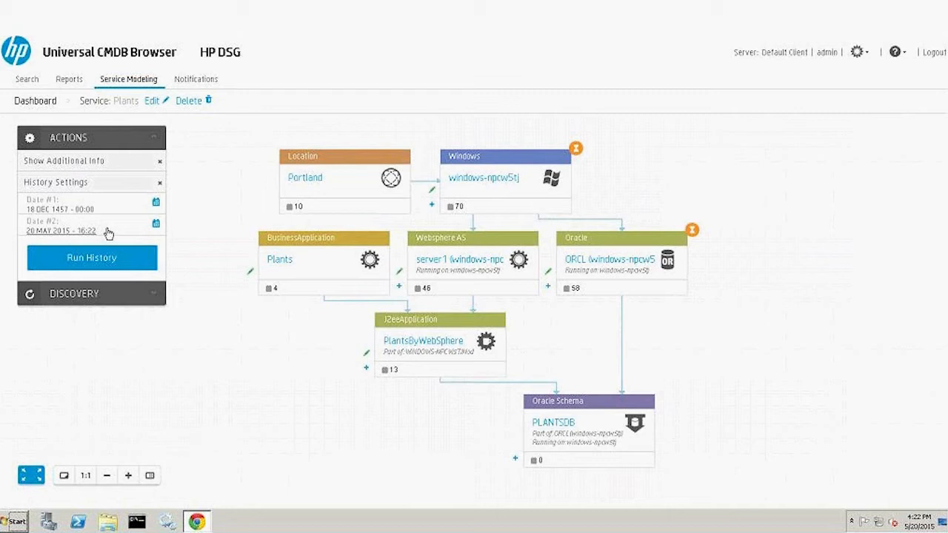
left_click(159, 183)
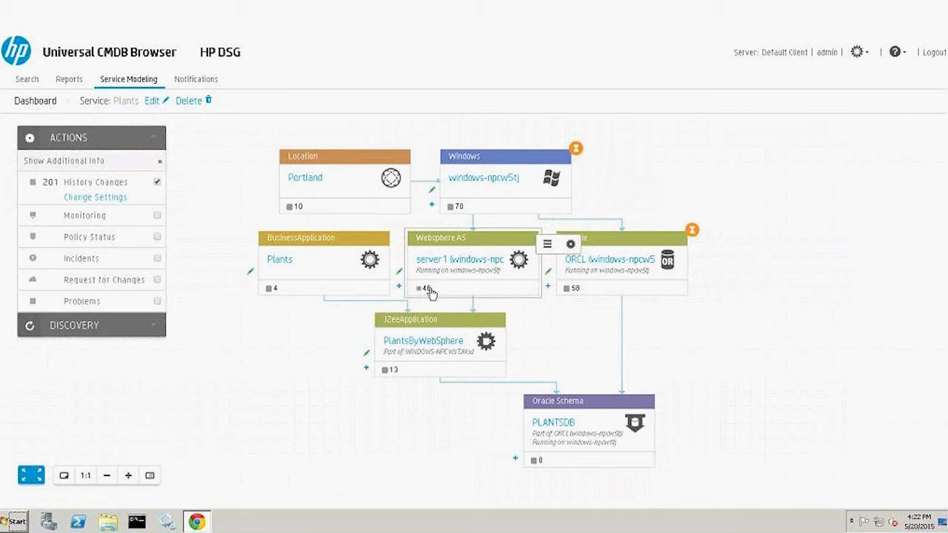
Add Monitoring, Incidents, Request for Changes and Problems to the additional info shown on the map.
left_click(157, 216)
left_click(157, 259)
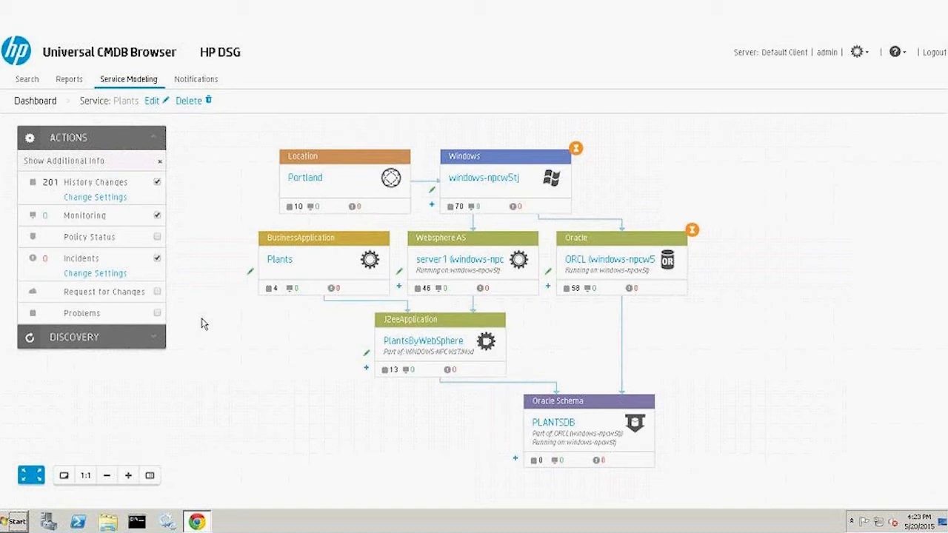
left_click(157, 292)
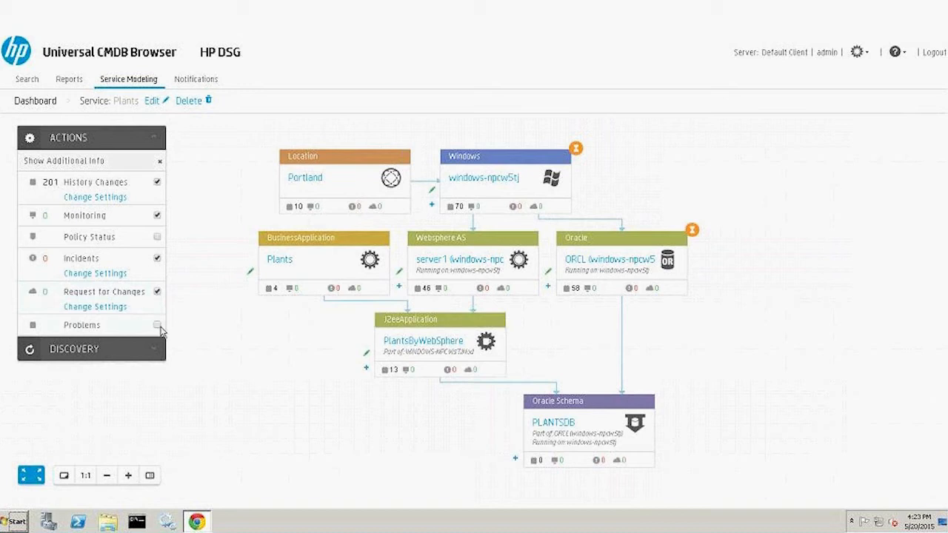
left_click(157, 326)
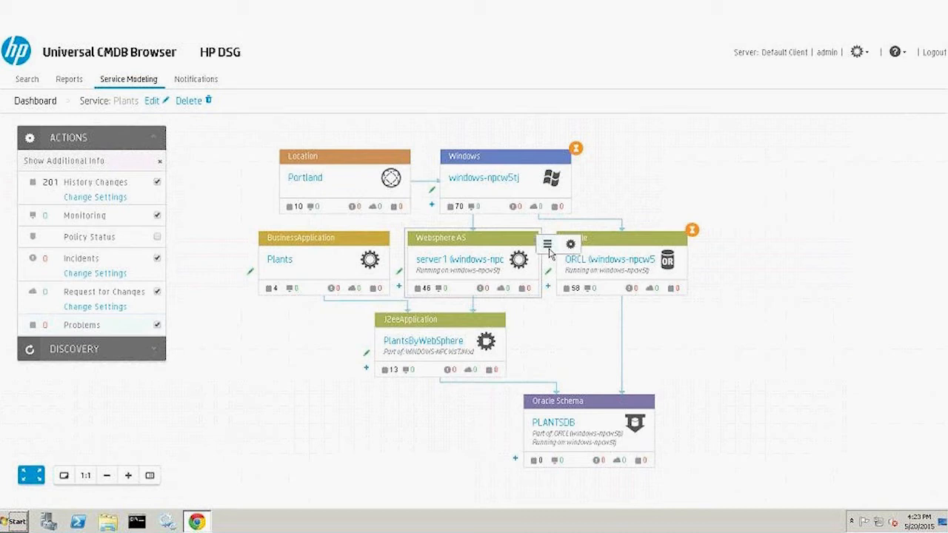
View the actions available for the server1 WebSphere AS element and leave the additional info options.
left_click(549, 252)
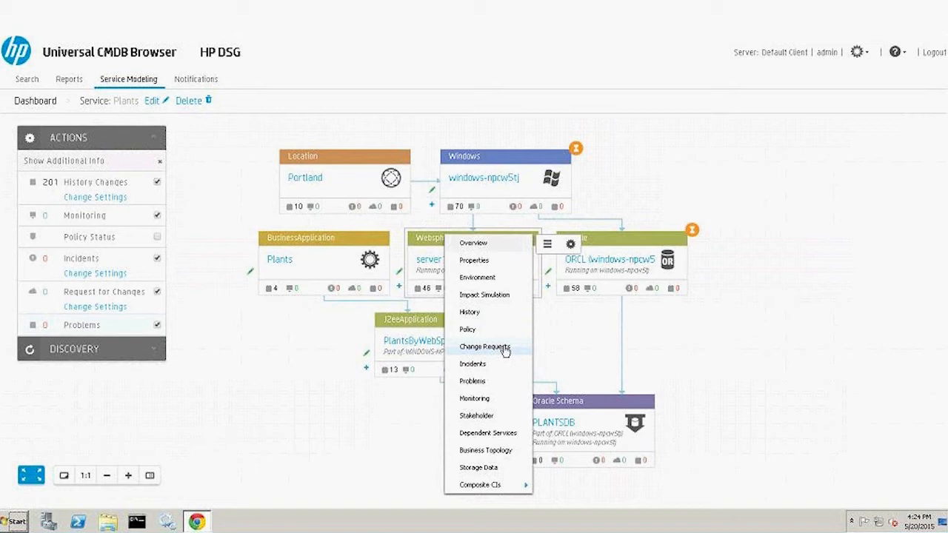
left_click(231, 292)
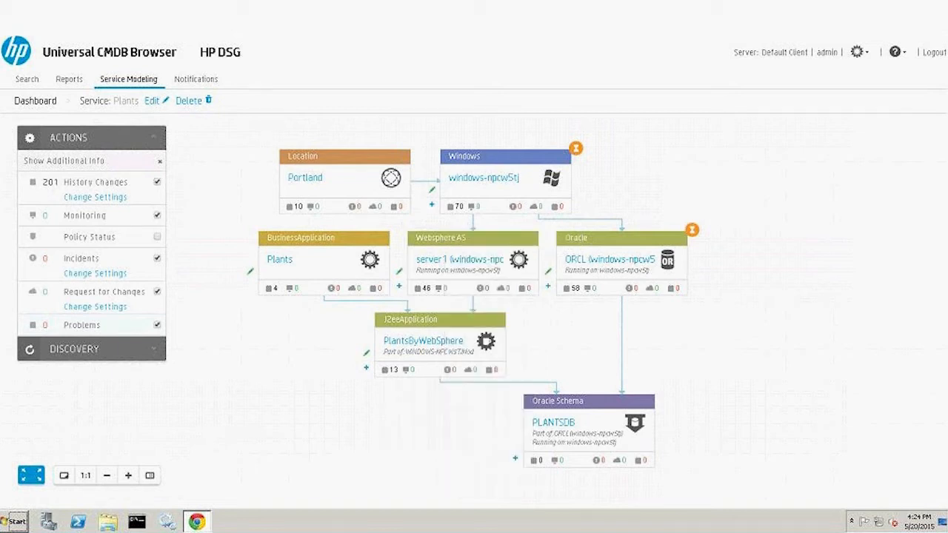
left_click(159, 164)
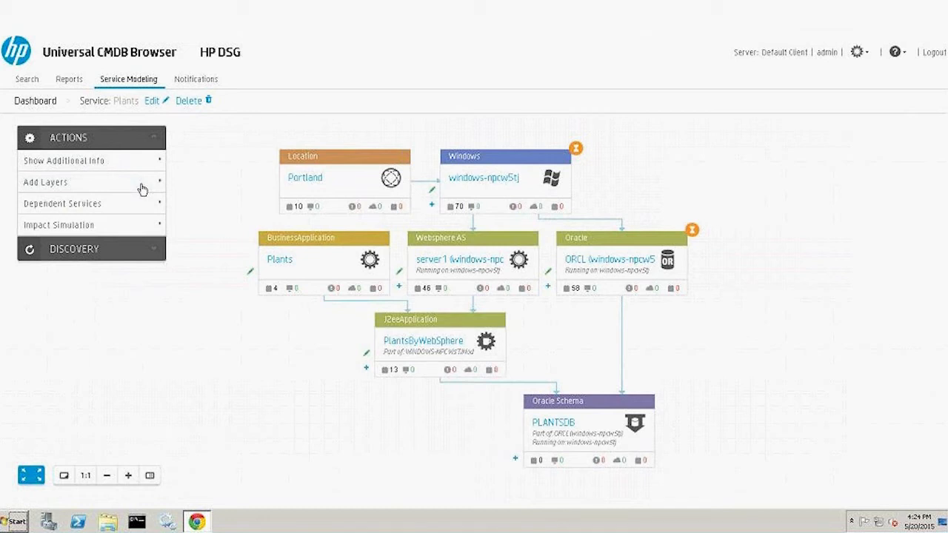
Add the IPs layer to the service map and inspect the IP address and interface elements.
left_click(142, 190)
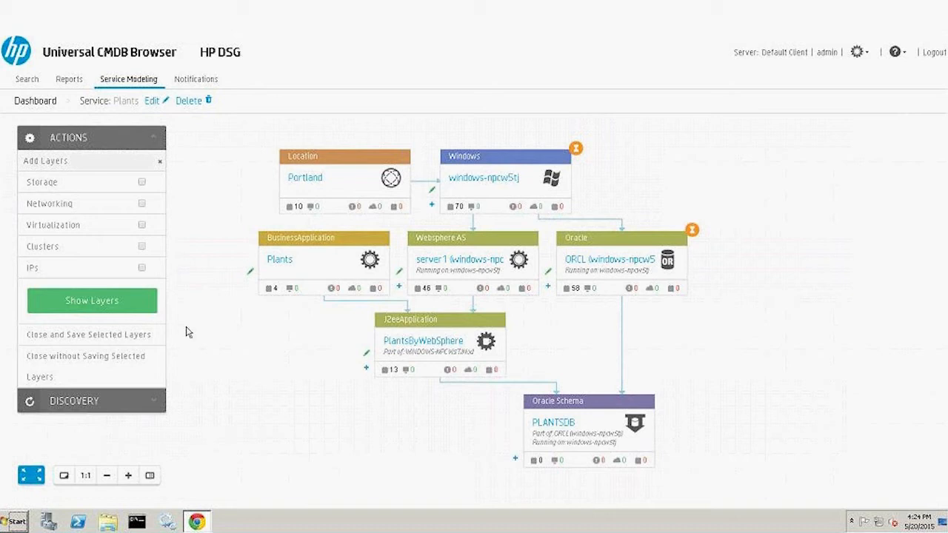
left_click(142, 270)
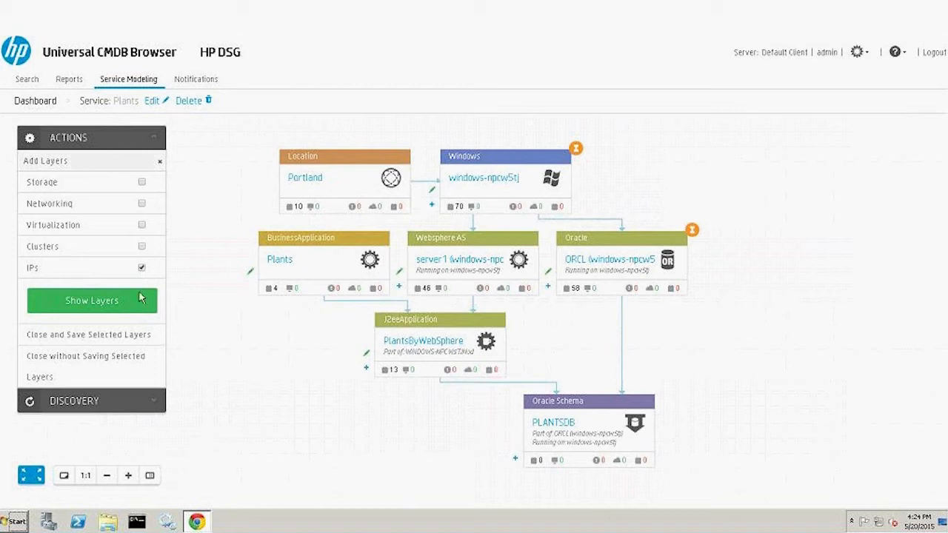
left_click(137, 307)
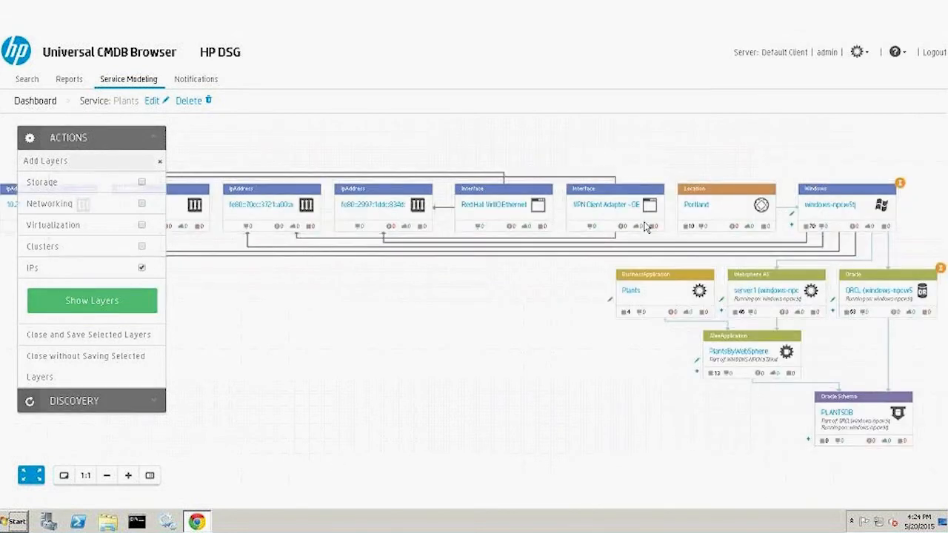
mouse_move(644, 222)
mouse_move(469, 222)
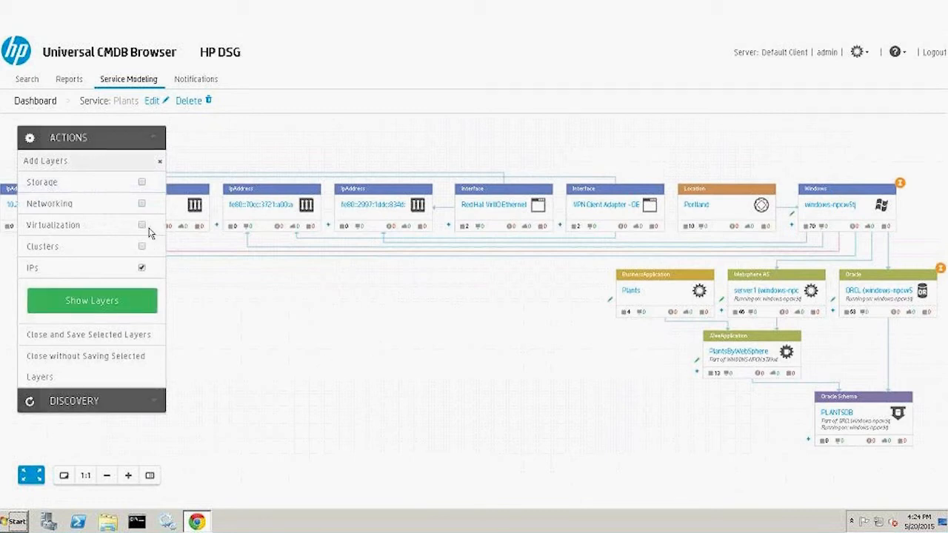
mouse_move(146, 227)
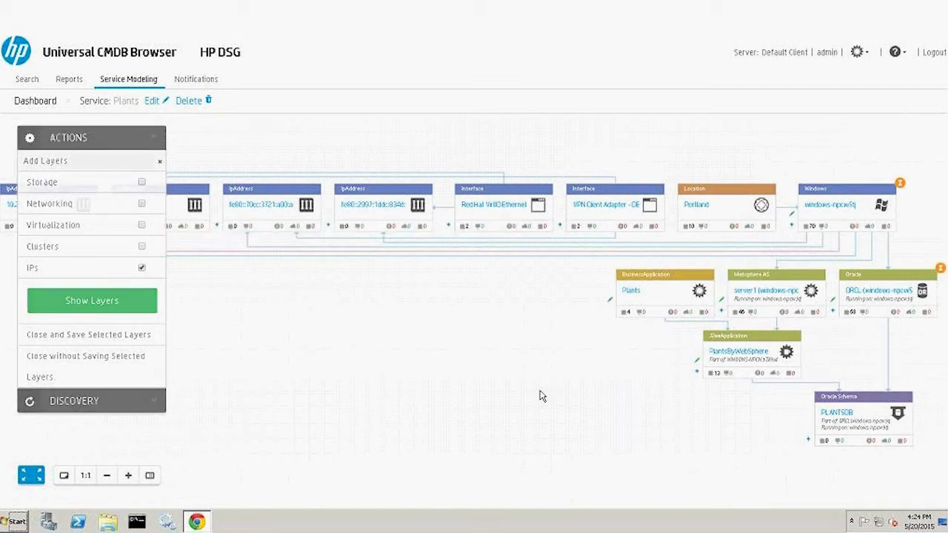
Remove the IPs layer from the service map and fit the whole map in view.
left_click(142, 267)
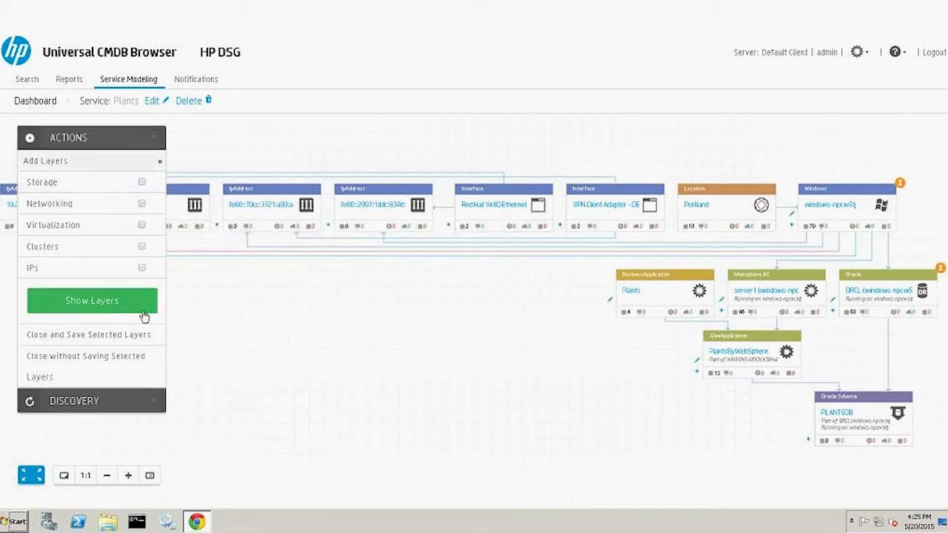
left_click(143, 315)
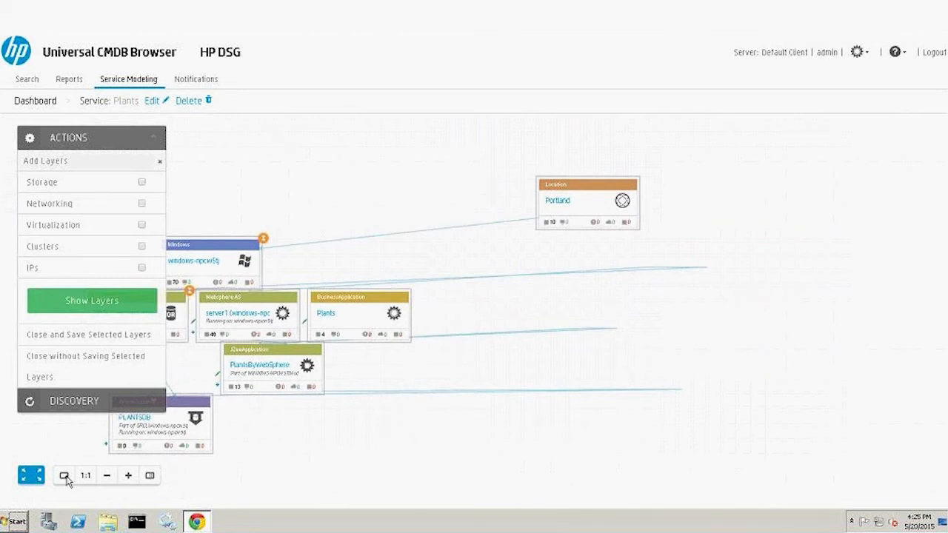
left_click(64, 476)
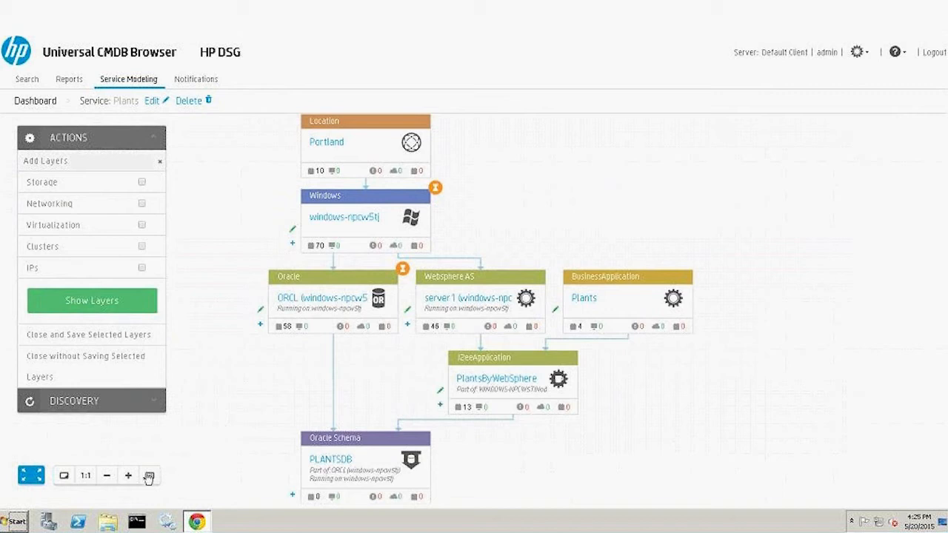
View the map's layout settings and the severity options for dependent services without applying any of them.
left_click(149, 476)
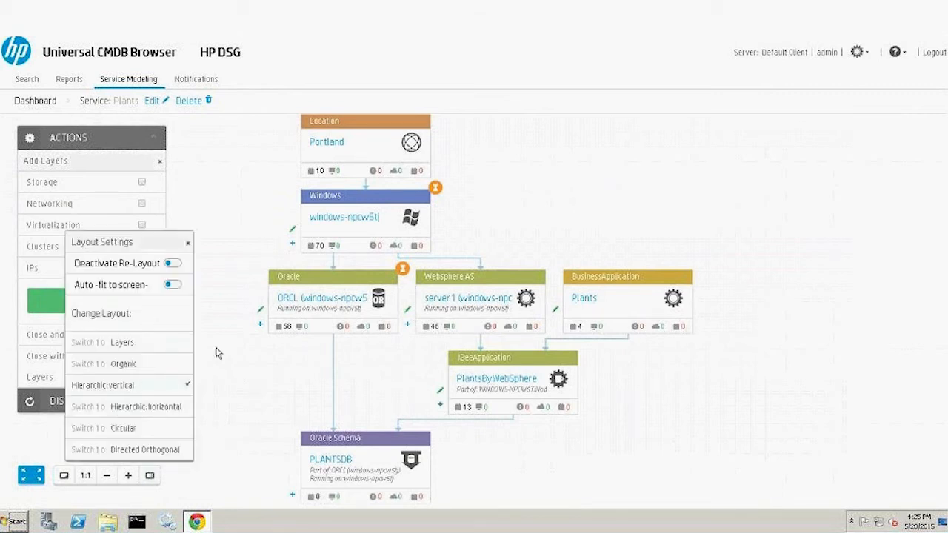
left_click(188, 244)
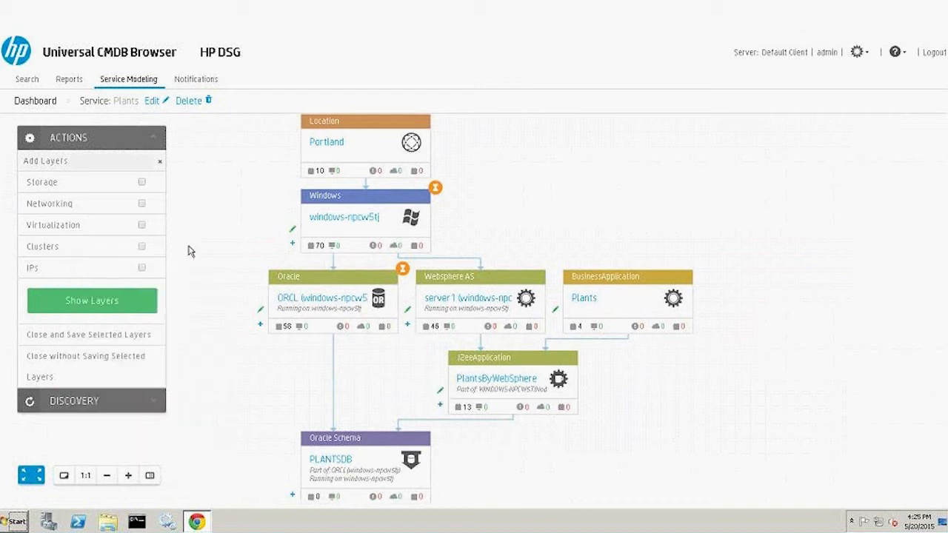
left_click(160, 164)
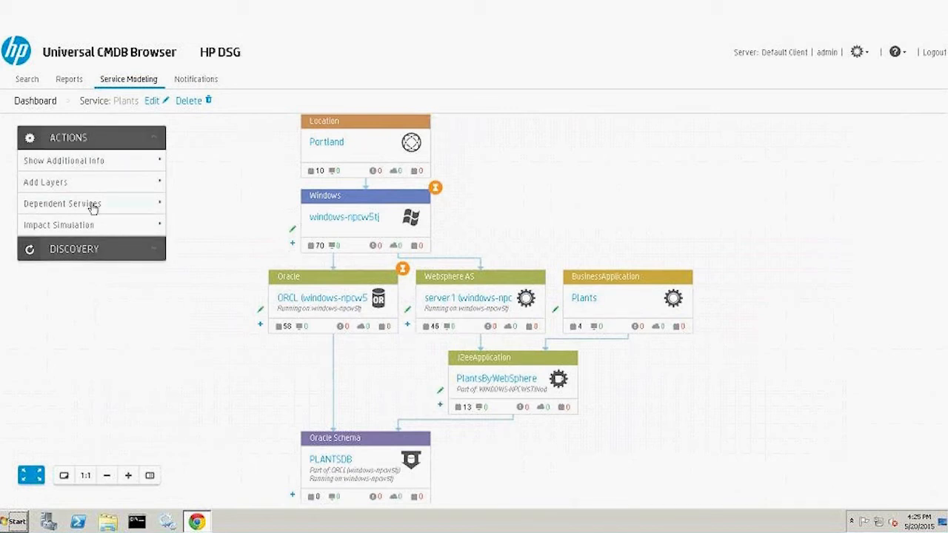
left_click(141, 214)
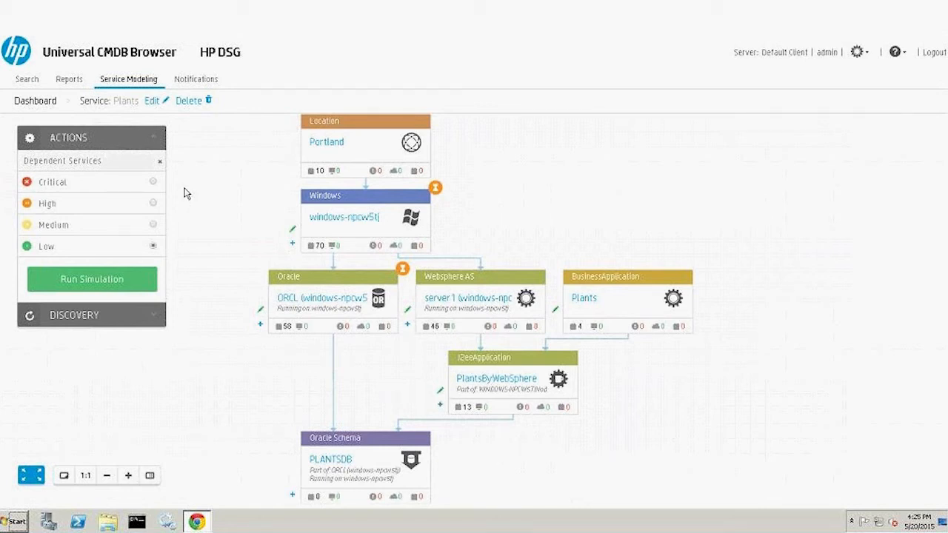
left_click(161, 166)
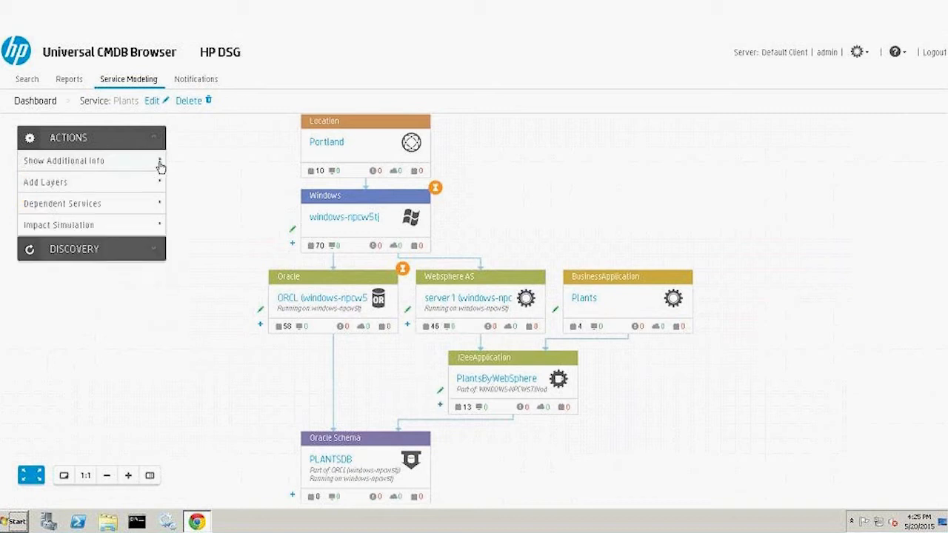
Run an impact simulation with Critical severity on the server1 WebSphere AS element and close its details.
left_click(132, 226)
mouse_move(454, 283)
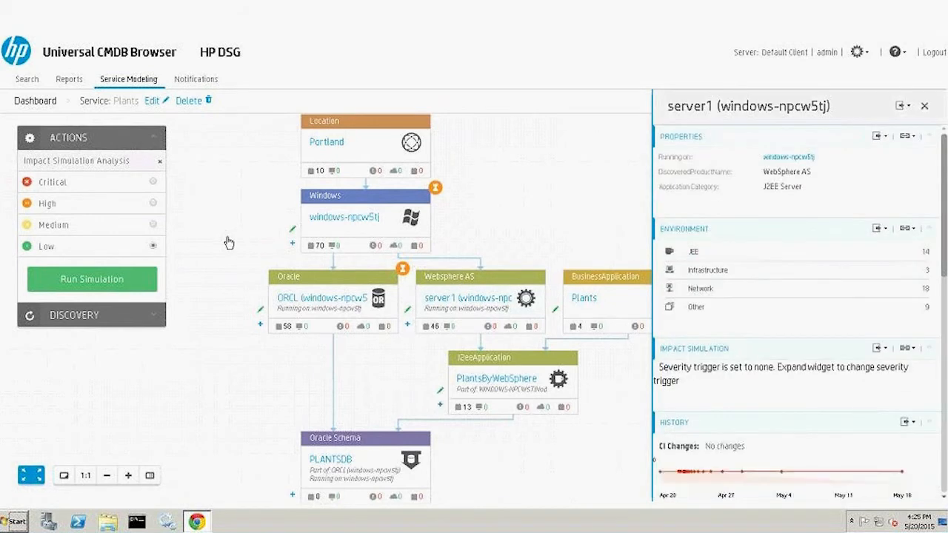
left_click(152, 182)
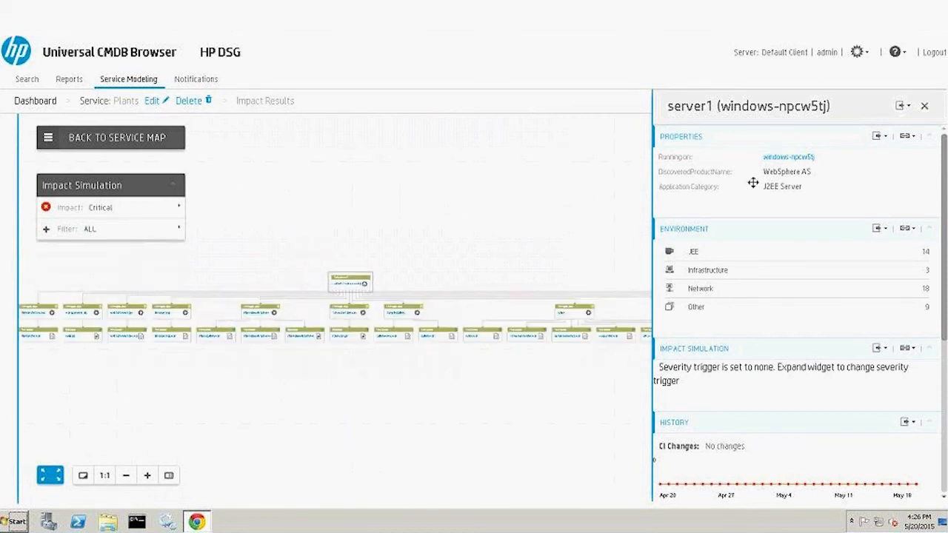
left_click(924, 106)
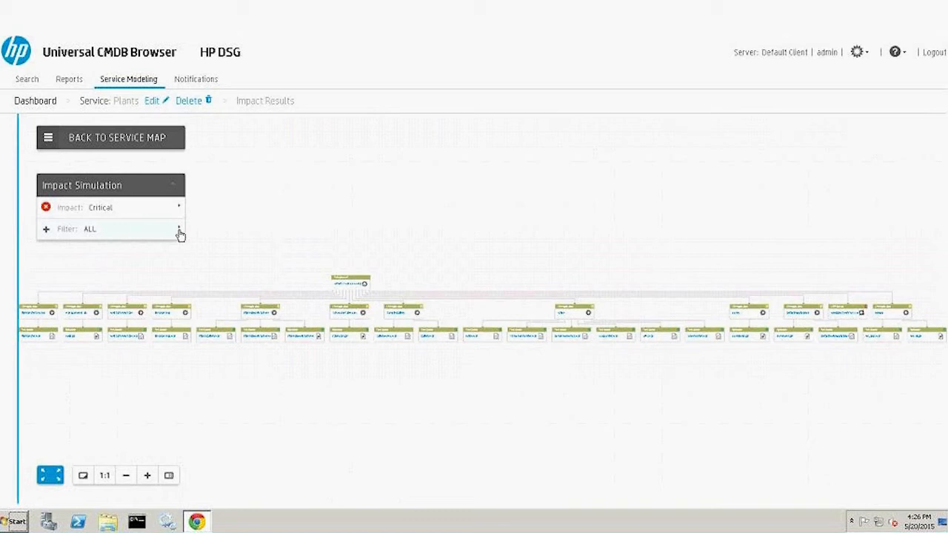
Enlarge the impact results map to examine the affected J2EE applications and their modules.
left_click(149, 476)
left_click(148, 476)
left_click(148, 476)
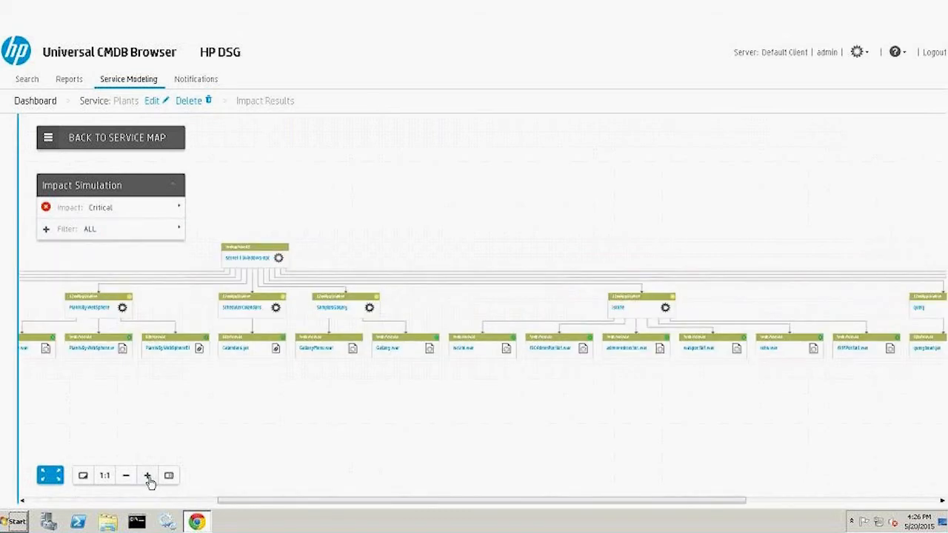
left_click(148, 476)
left_click(148, 476)
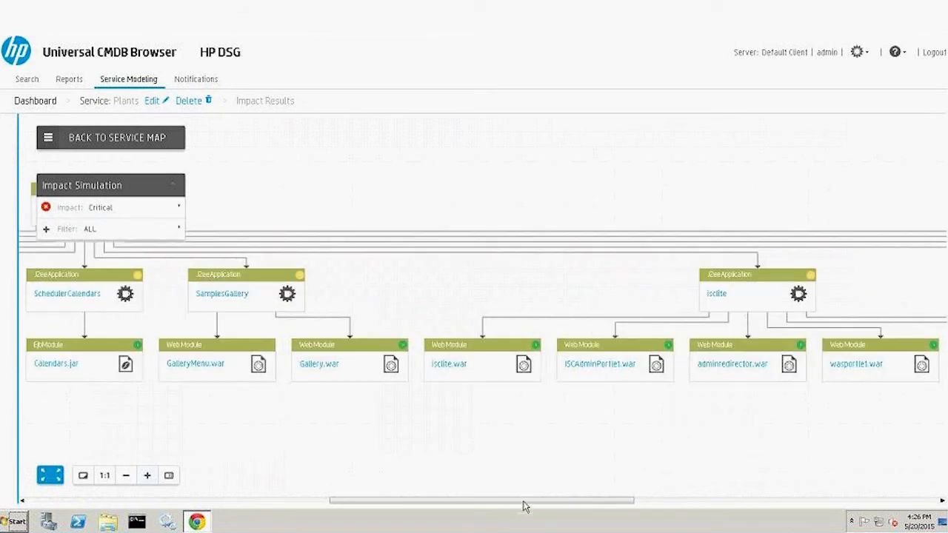
Return to the Plants service map and open the impact simulation details of the server1 WebSphere AS element.
left_click_drag(528, 505, 547, 503)
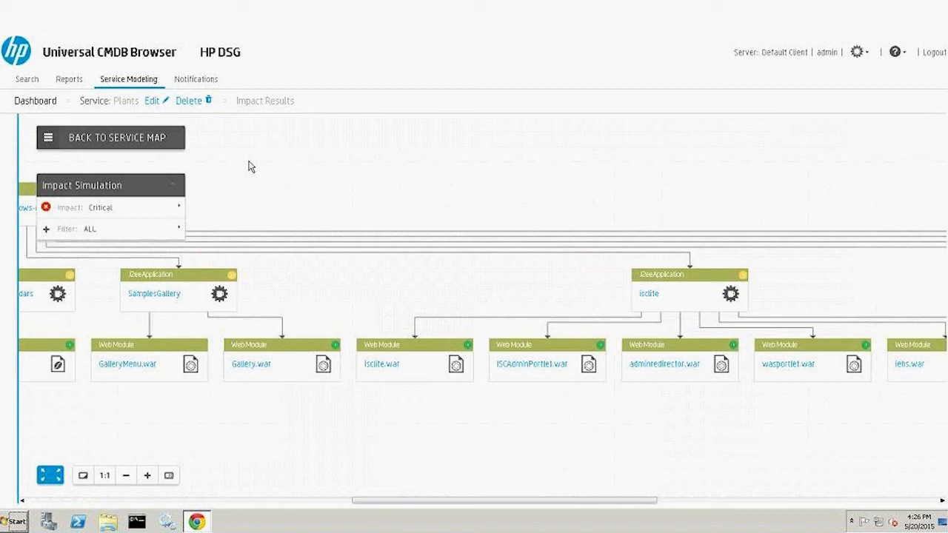
left_click(103, 139)
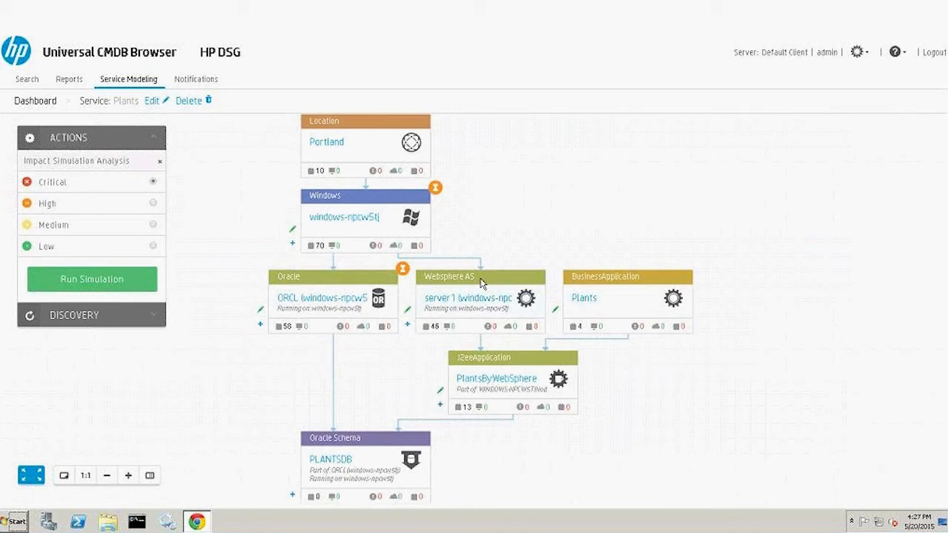
mouse_move(530, 304)
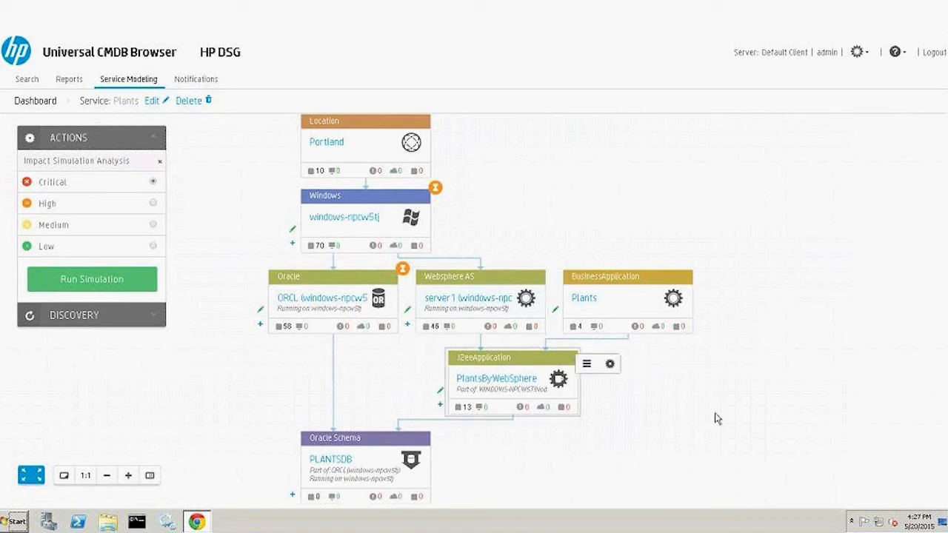
left_click(524, 298)
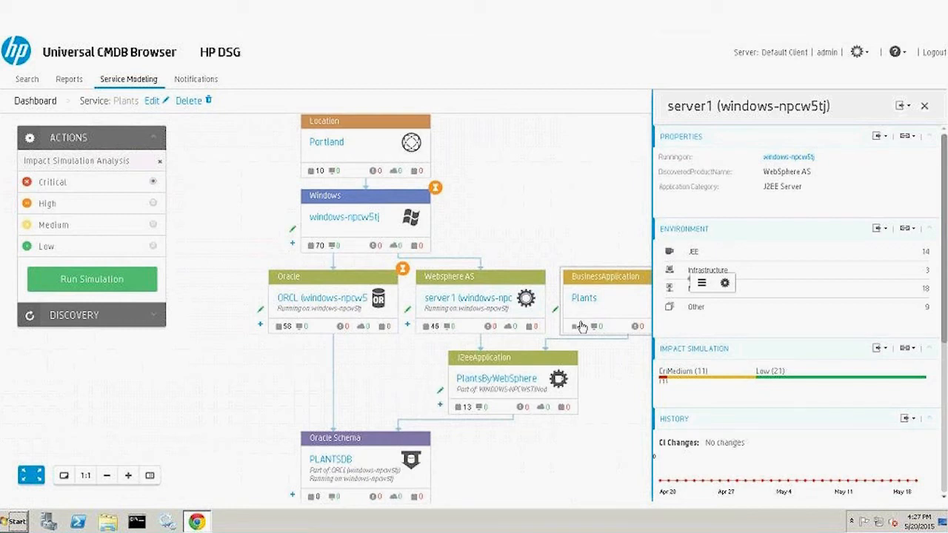
mouse_move(706, 404)
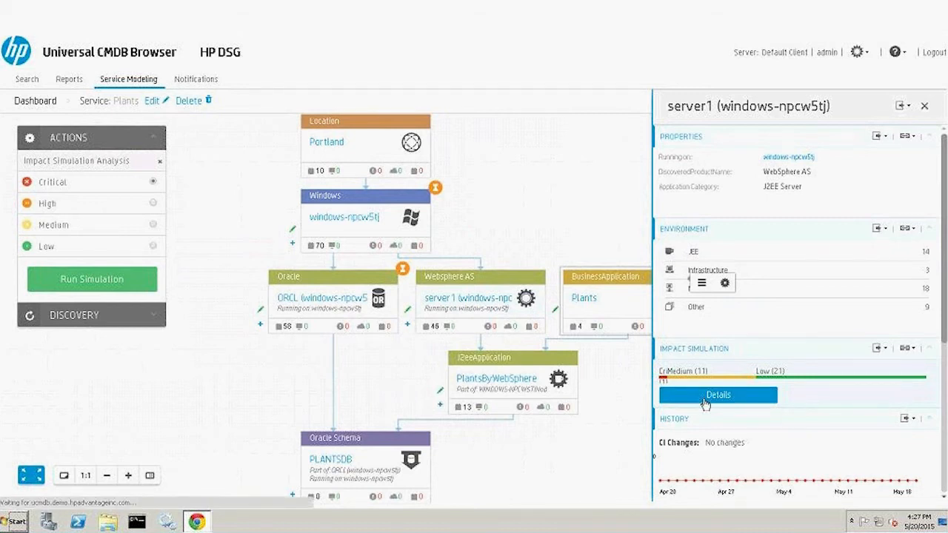
left_click(706, 398)
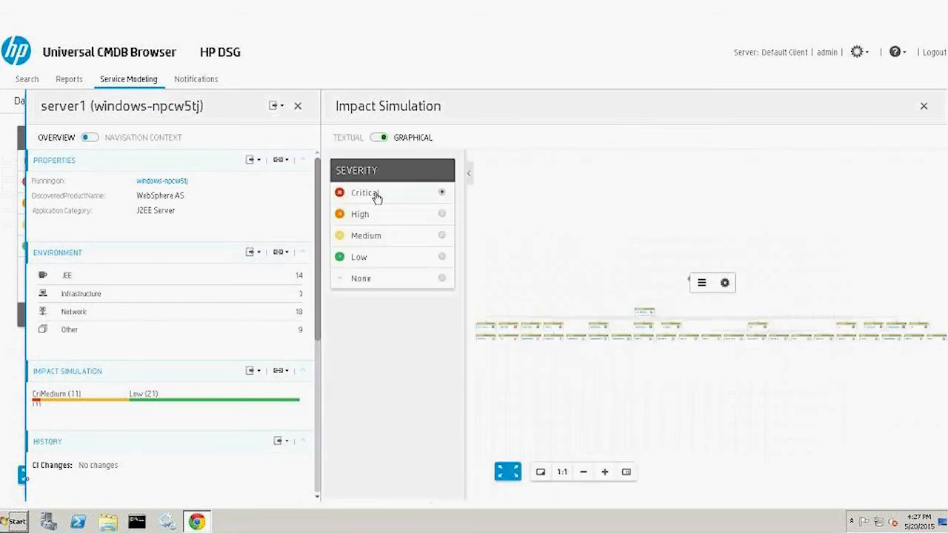
Enlarge server1's graphical impact simulation at Critical severity to examine it, and close the simulation and element details.
left_click(604, 473)
left_click(604, 472)
left_click(604, 472)
left_click(604, 472)
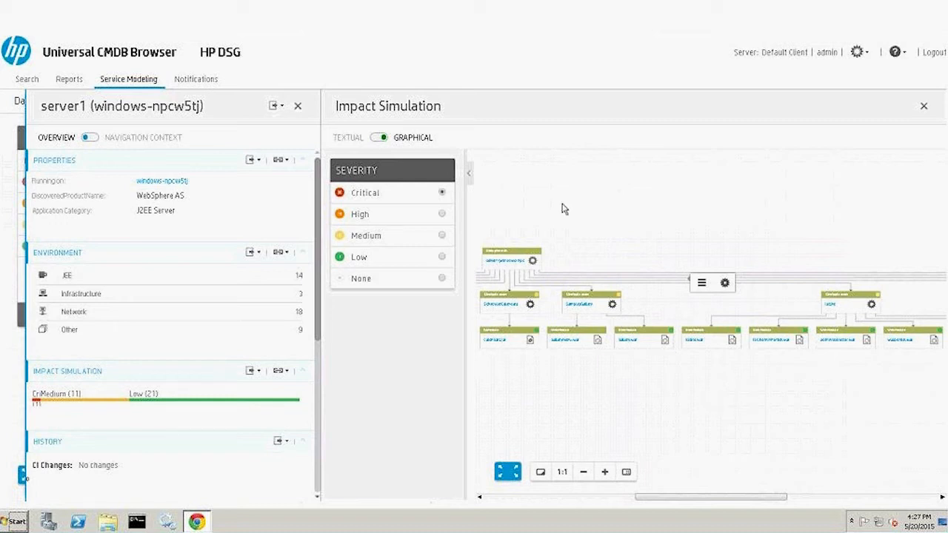
left_click(925, 109)
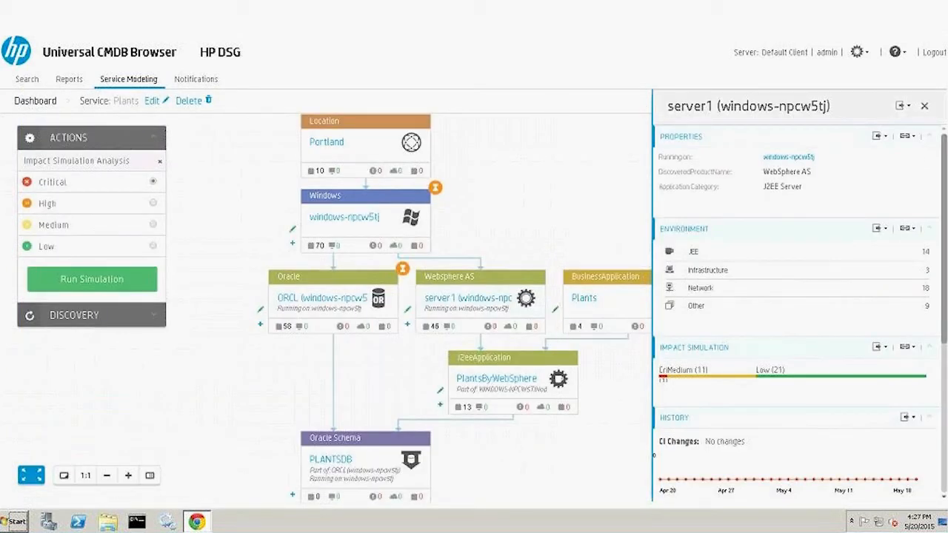
left_click(924, 108)
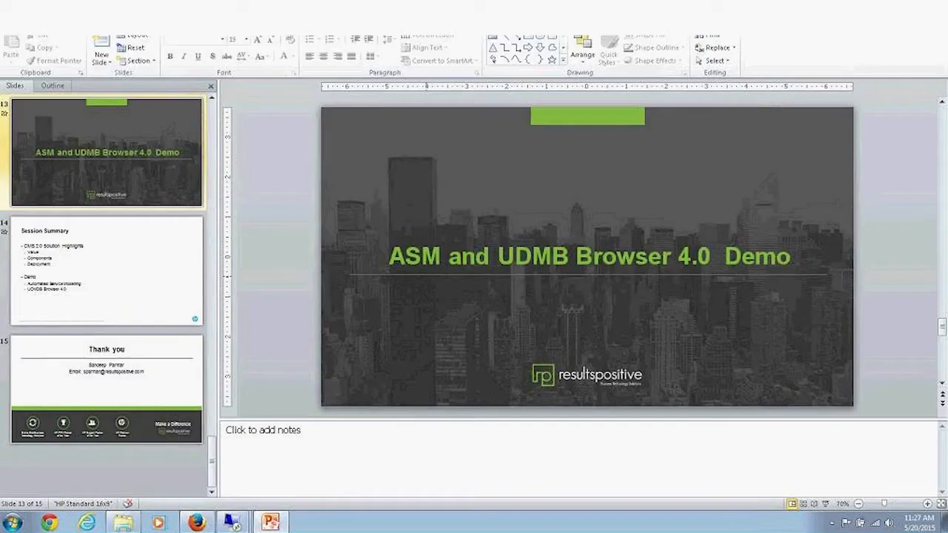
Switch to the other remote desktop session's Universal CMDB Browser dashboard and view the service filter options, keeping All.
mouse_move(254, 516)
left_click(222, 476)
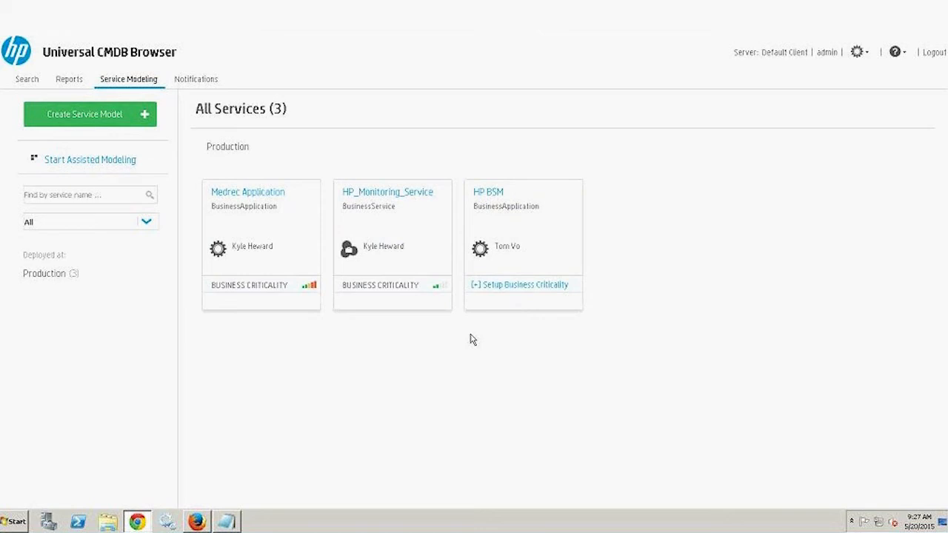
left_click(151, 227)
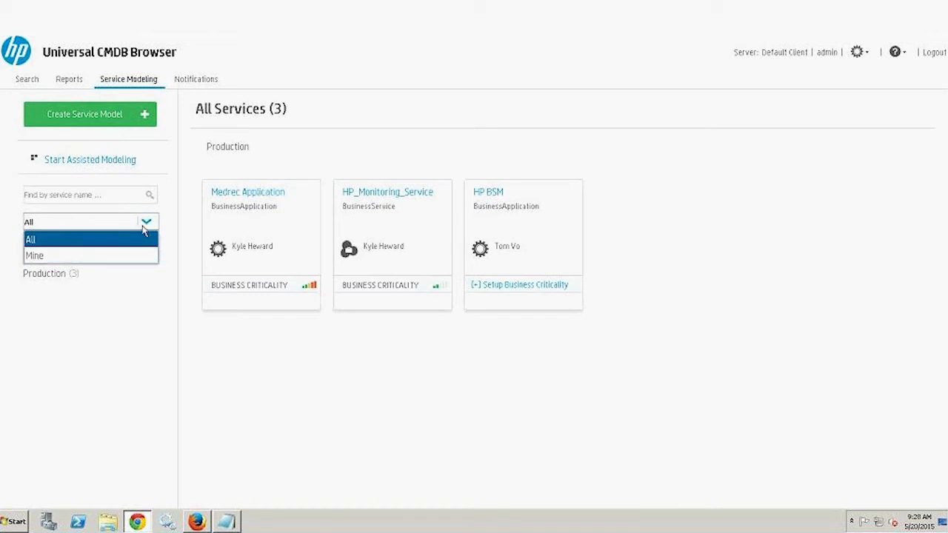
left_click(169, 246)
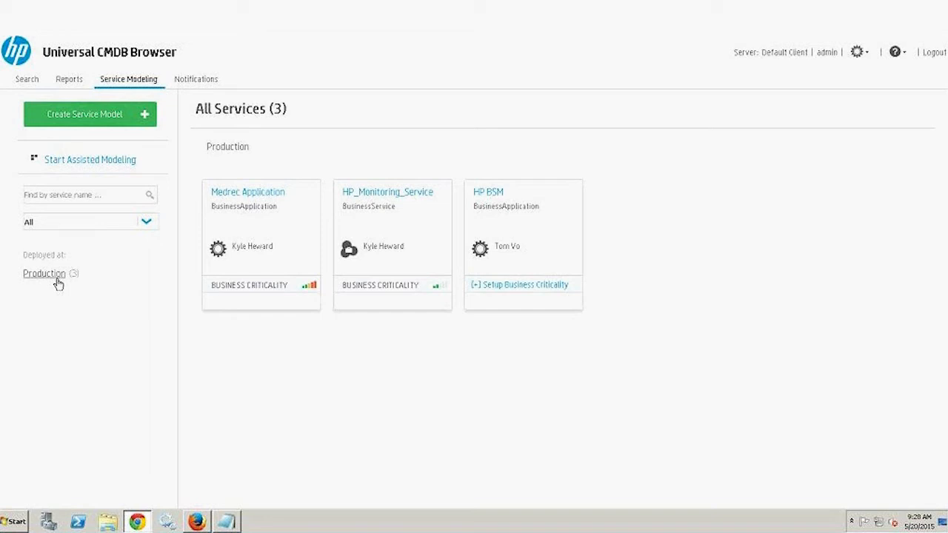
Start a new service model, review the available application types and keep URL Entry Point as the type.
left_click(115, 127)
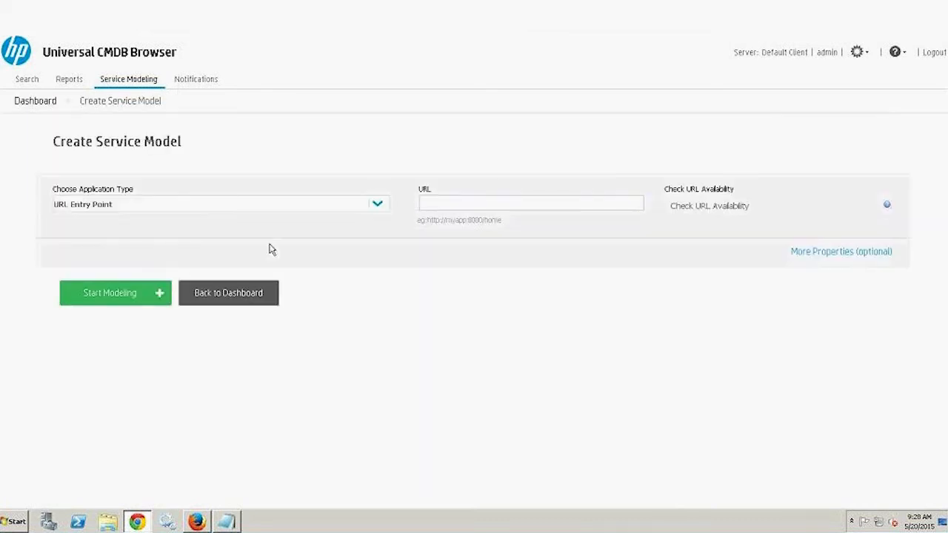
left_click(378, 206)
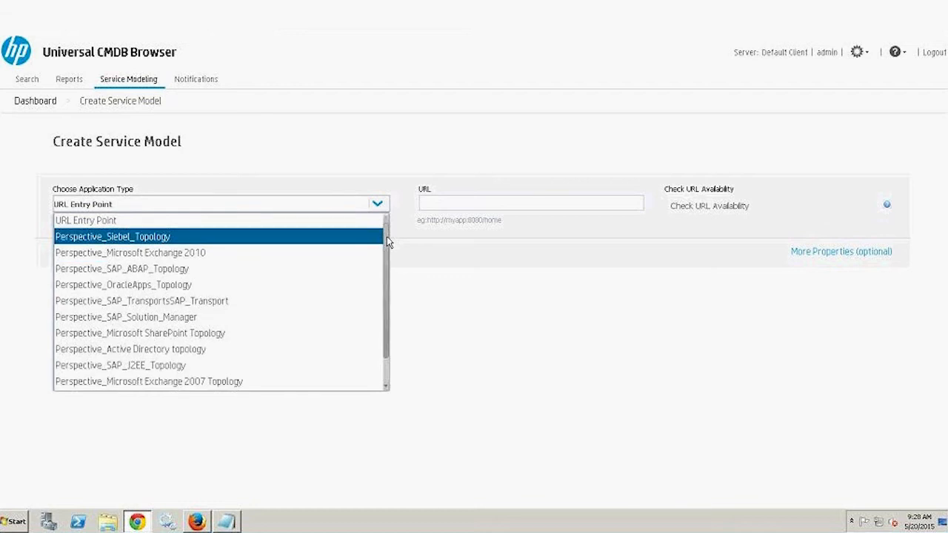
left_click_drag(386, 247, 384, 262)
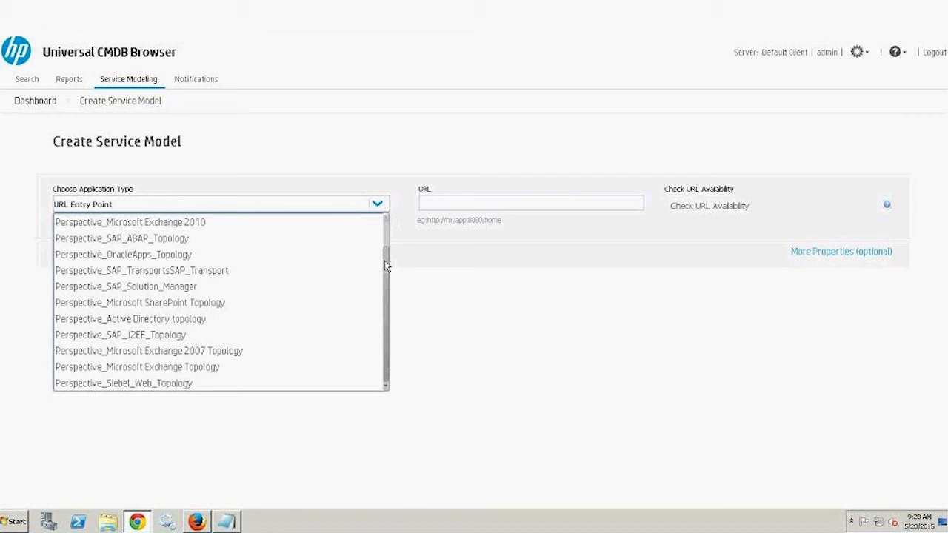
left_click_drag(385, 266, 385, 237)
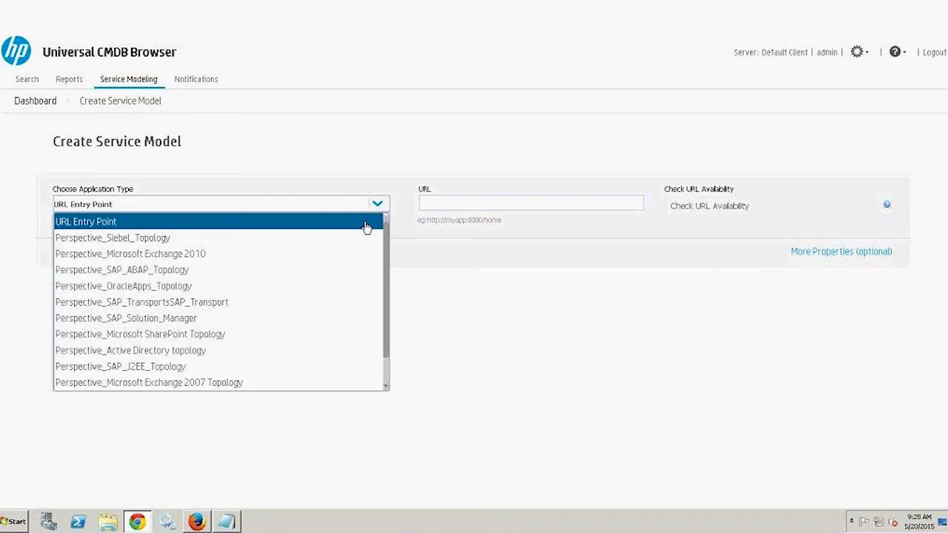
left_click(365, 227)
left_click(505, 203)
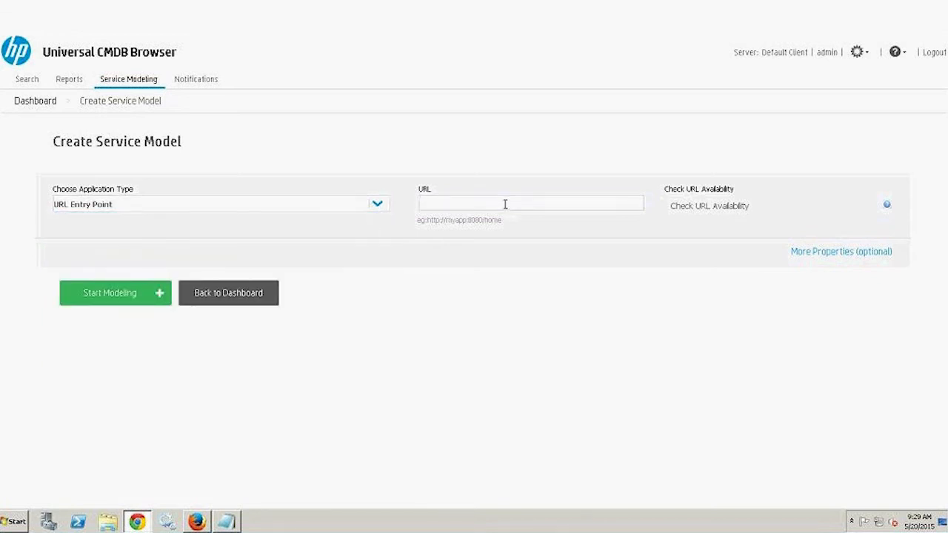
left_click(228, 522)
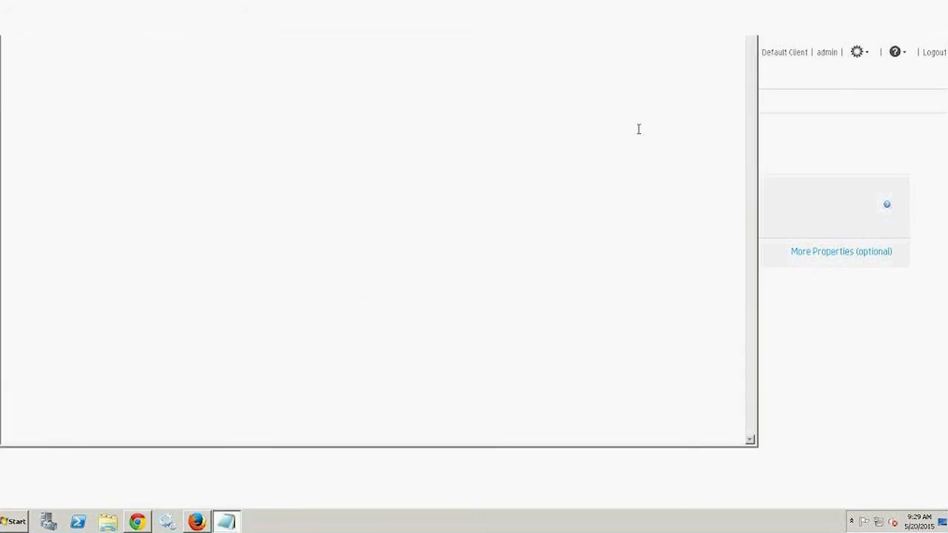
left_click(719, 9)
left_click(539, 202)
type("http://rps61i.bsmdmo.rpsaas.com:8080/ucmdb-ui/login_page.jsp")
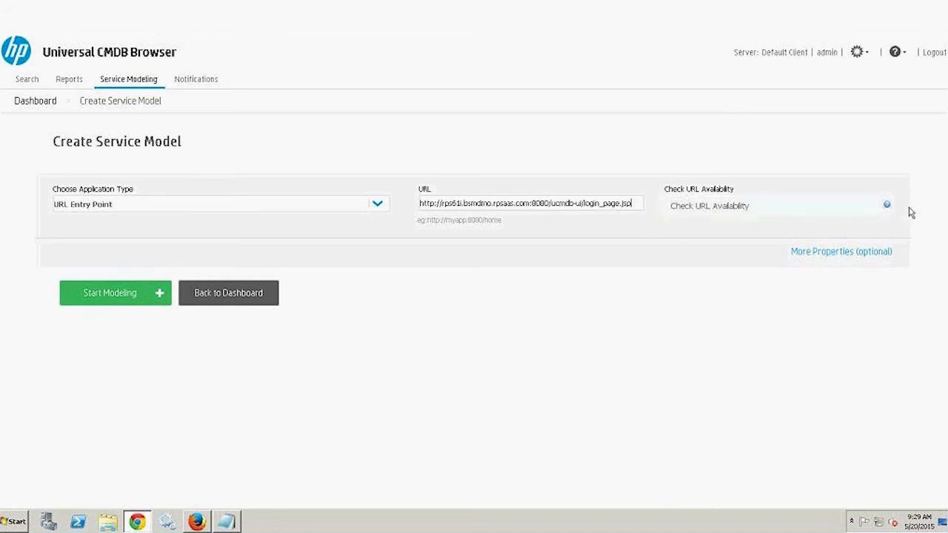
left_click(886, 206)
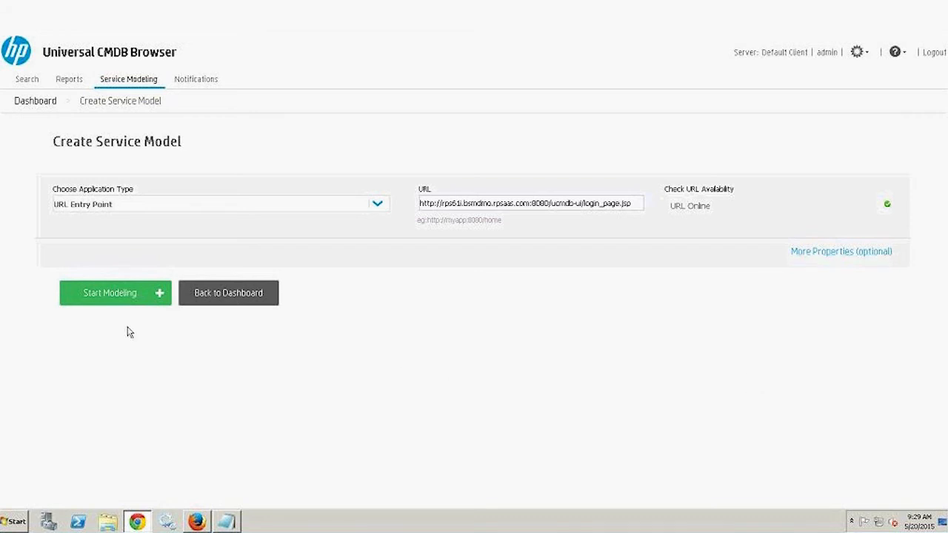
Show the optional properties of the service model, name it UCMDB and set its type to BusinessApplication.
left_click(807, 254)
left_click(158, 296)
type("UCMDB")
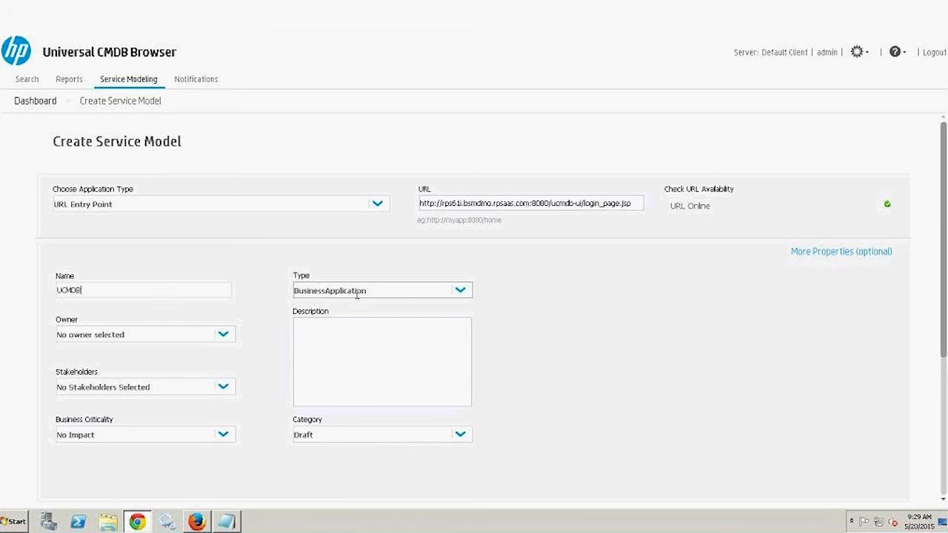
left_click(461, 291)
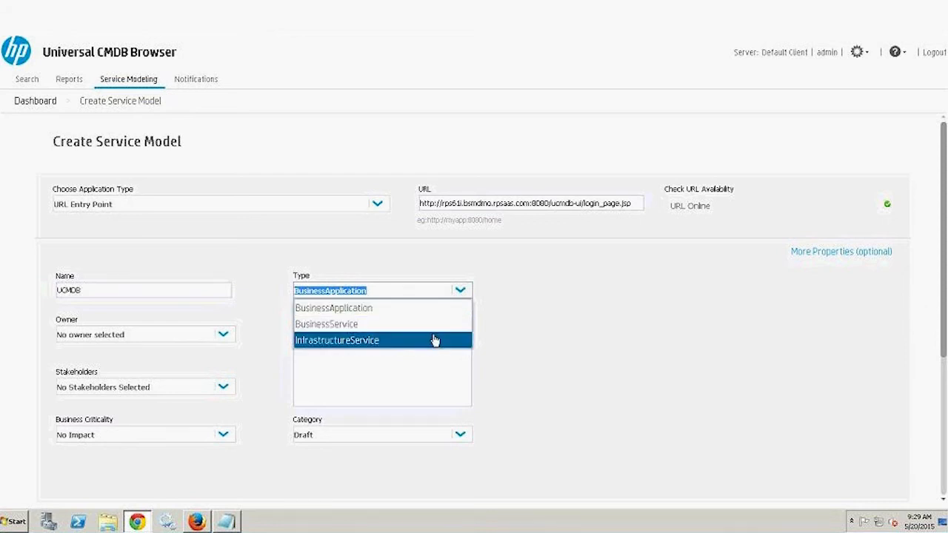
left_click(431, 308)
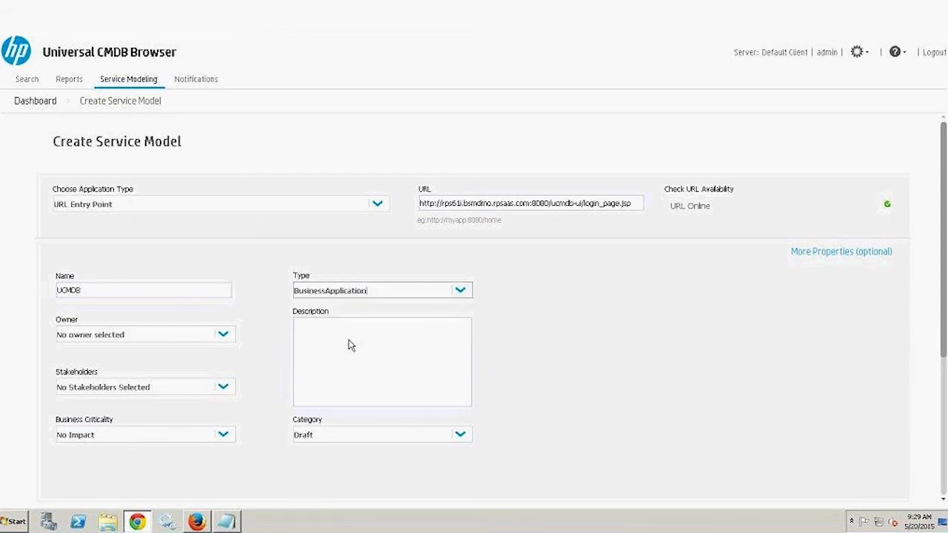
Assign the second listed person as both owner and stakeholder of the UCMDB service model.
left_click(227, 339)
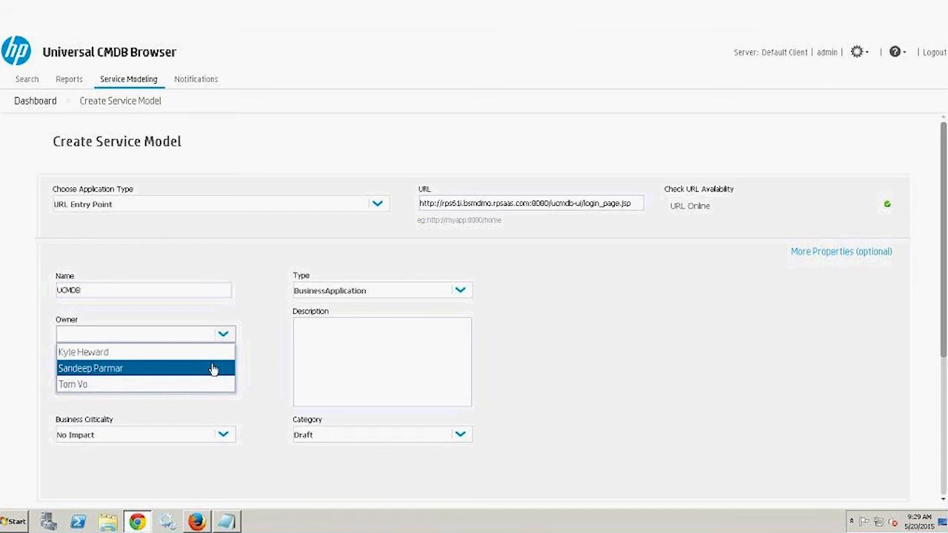
left_click(212, 368)
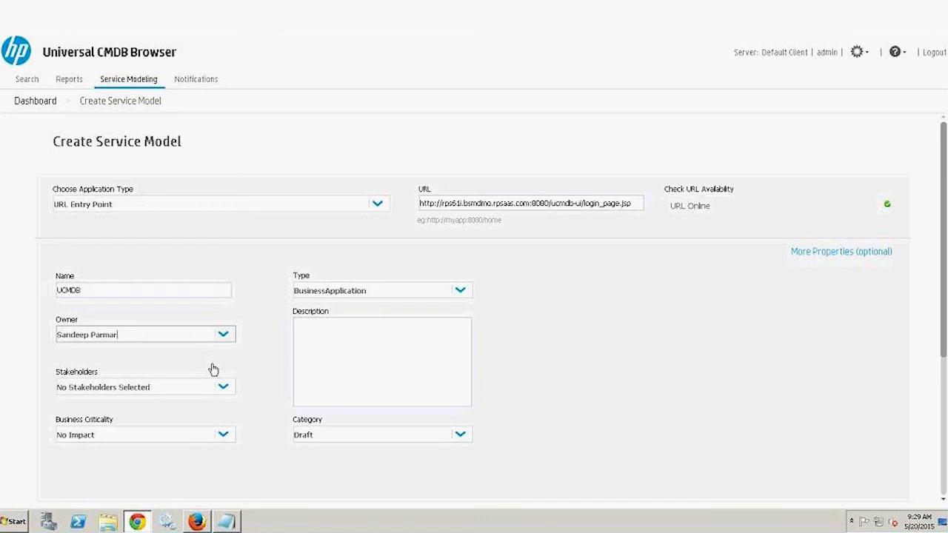
left_click(225, 387)
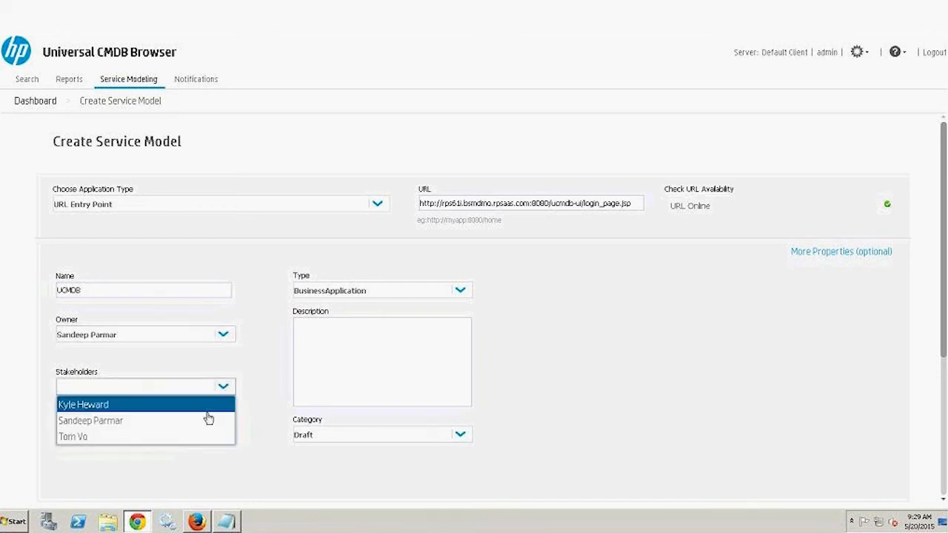
left_click(206, 420)
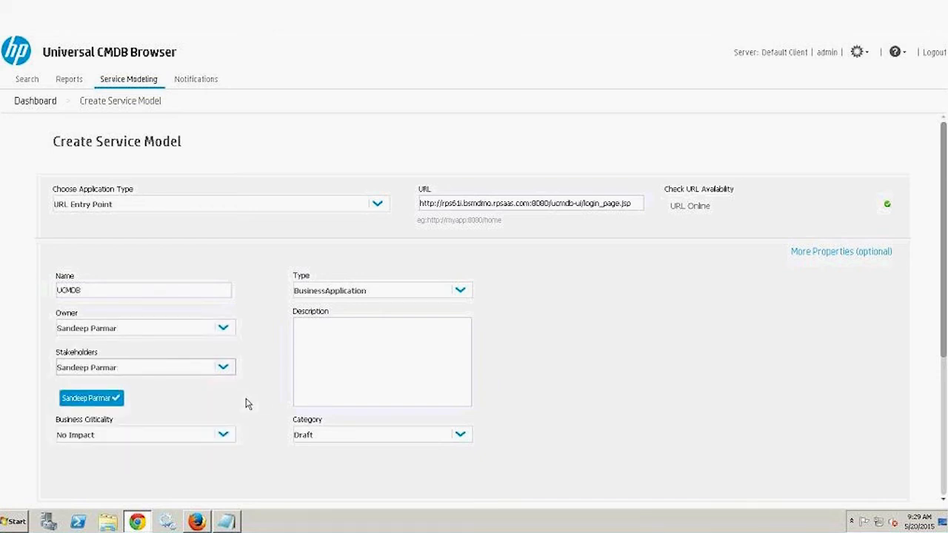
Set business criticality to Medium High and category to Production, and return to the dashboard without starting the modeling.
left_click(225, 436)
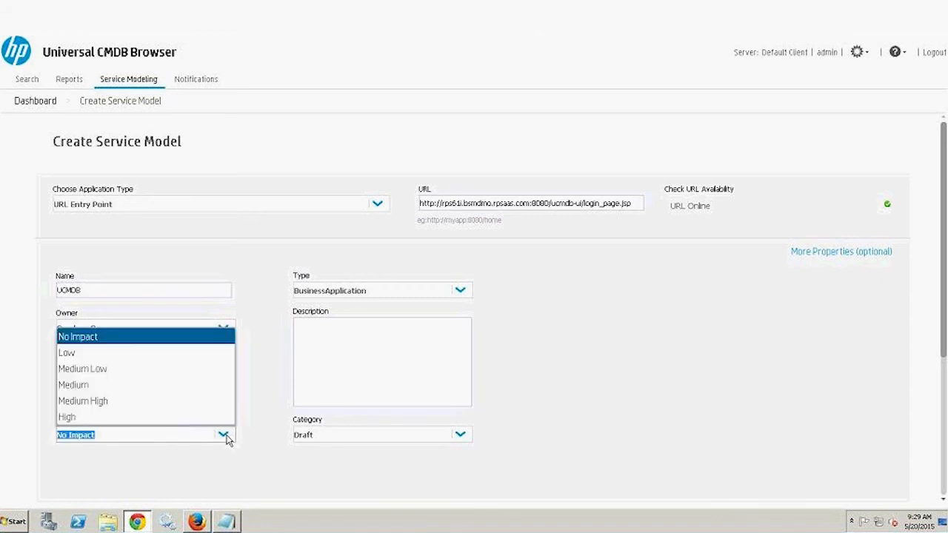
left_click(197, 399)
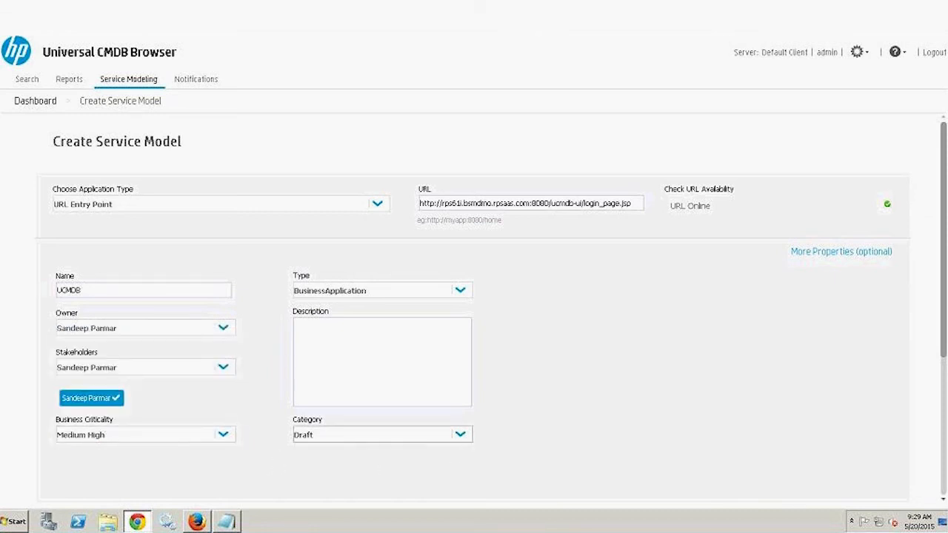
left_click(460, 436)
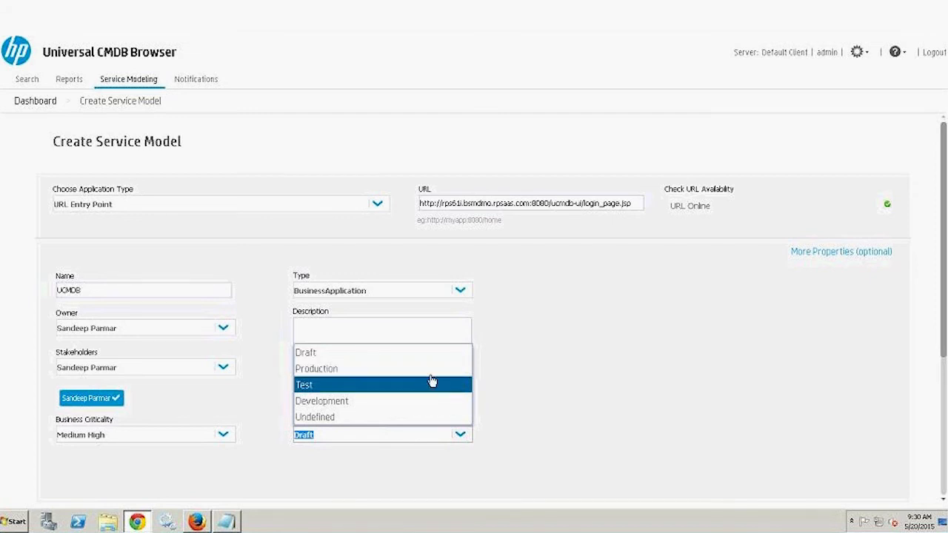
left_click(424, 370)
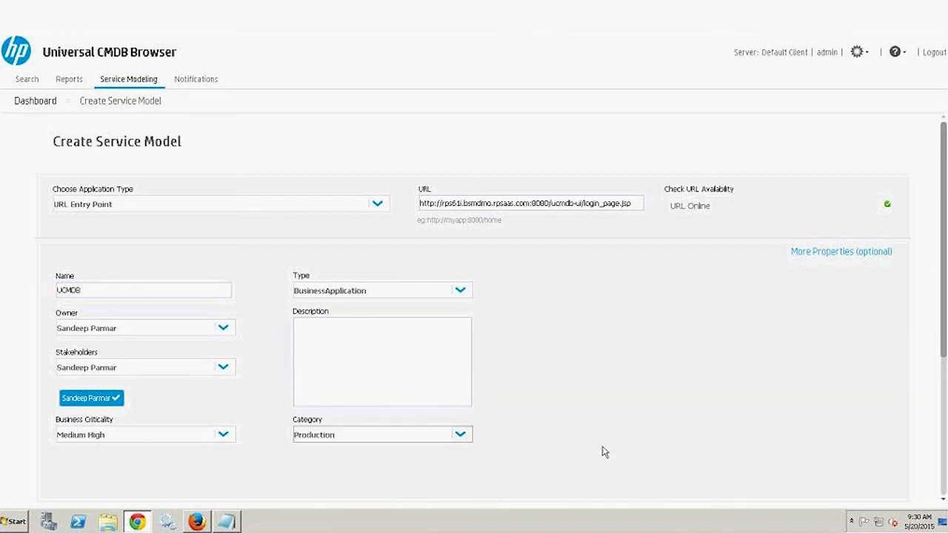
left_click_drag(944, 352, 945, 485)
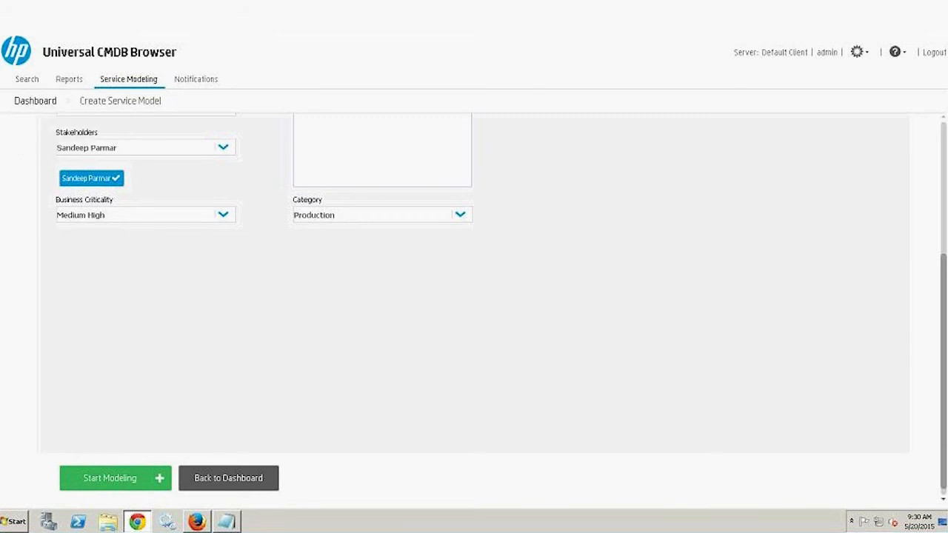
left_click(35, 103)
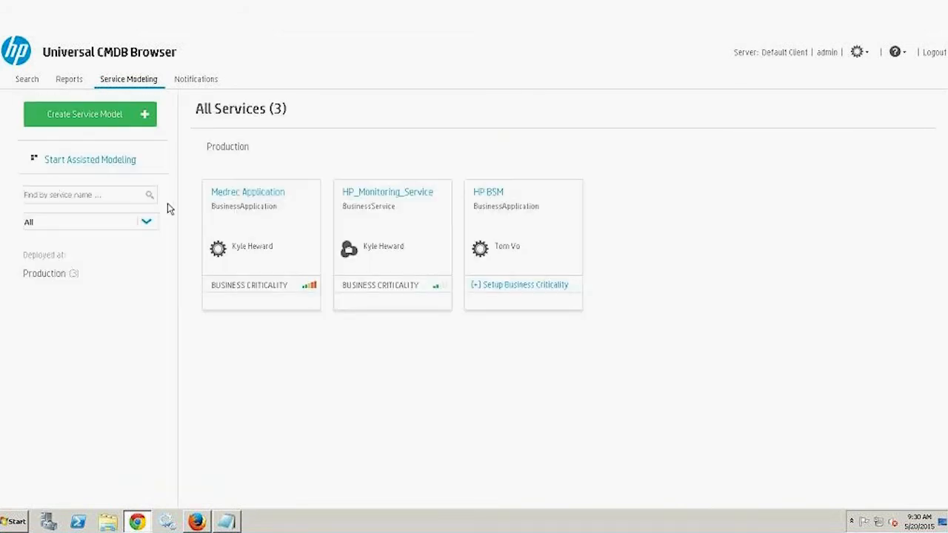
Open the HP_Monitoring_Service service model and show its discovery information.
left_click(373, 193)
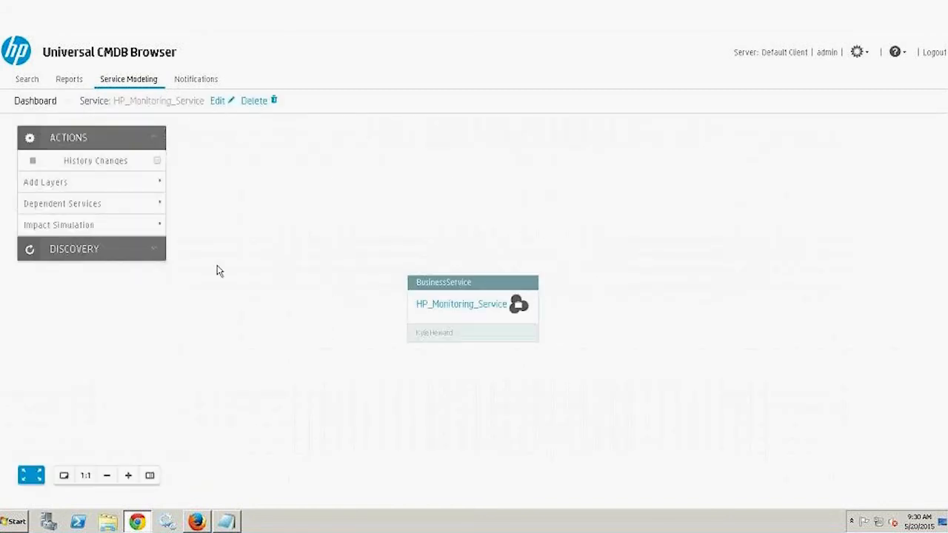
left_click(156, 255)
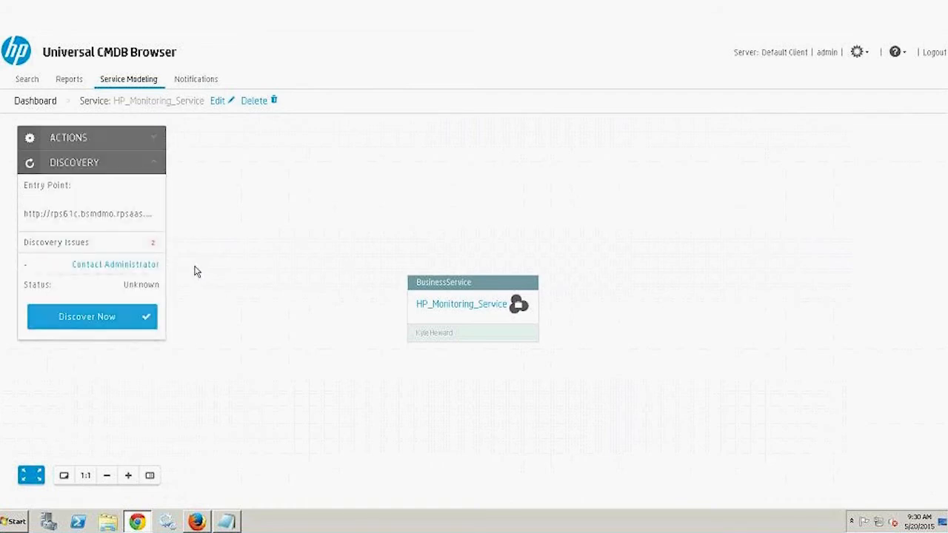
Open HP_Monitoring_Service's entry point for editing, check its URL availability and close the editor without saving.
left_click(82, 214)
left_click_drag(118, 230, 94, 229)
left_click(92, 229)
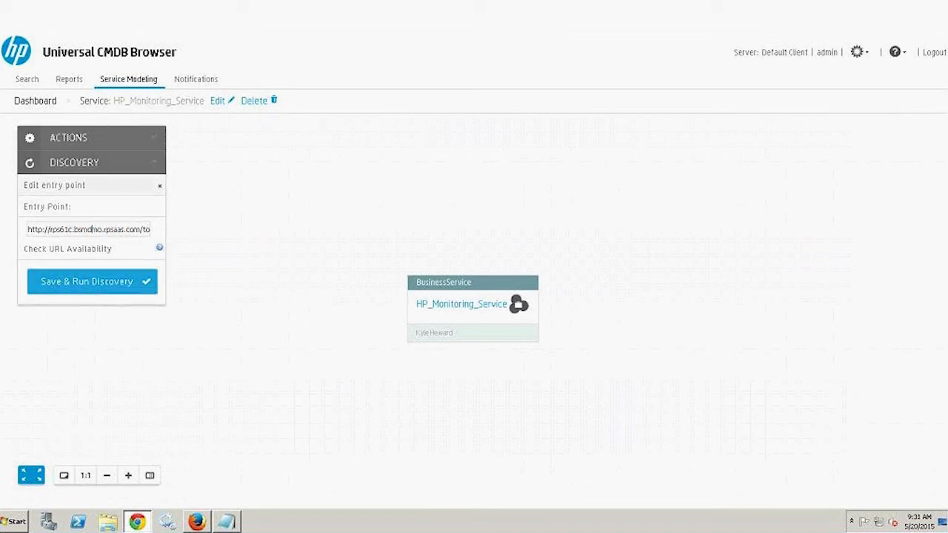
left_click(159, 248)
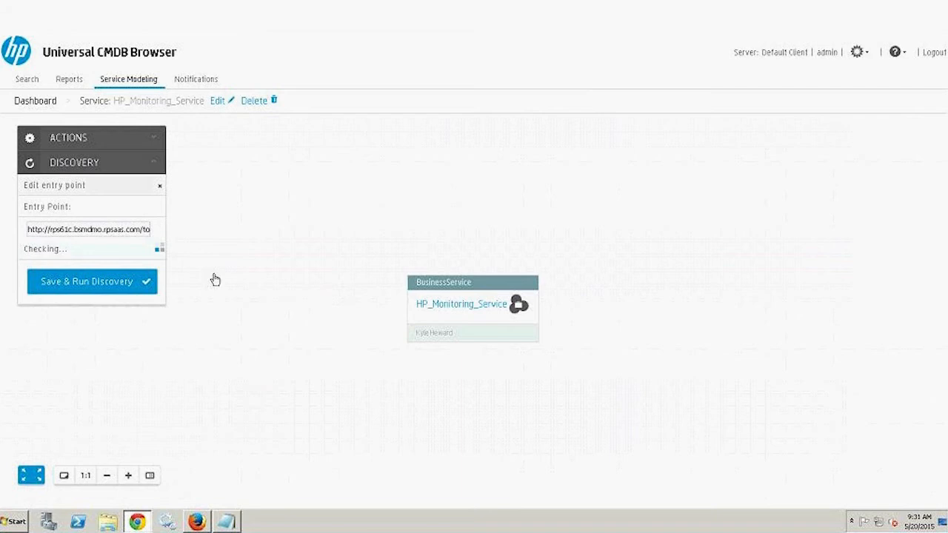
left_click(161, 188)
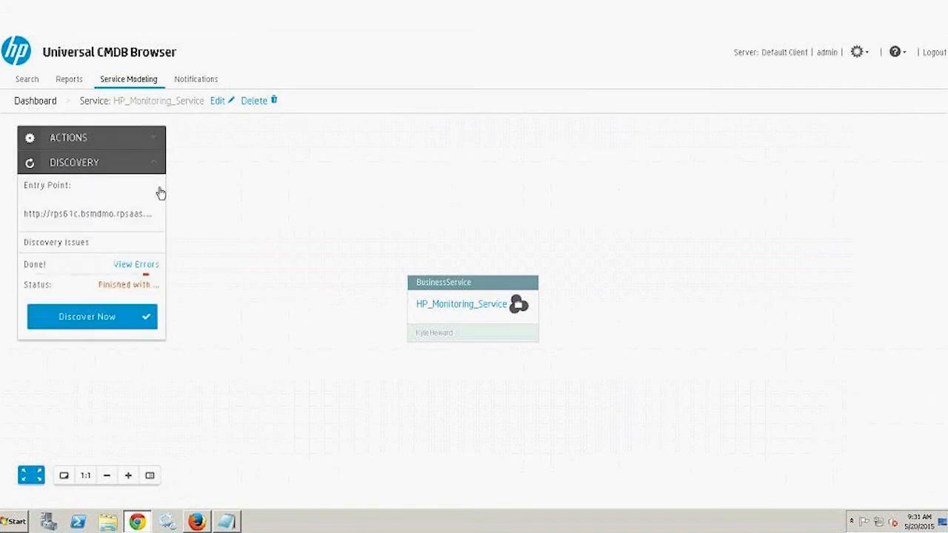
View the discovery errors and open the credentials form for 192.168.5.6 with the POWERSHELL protocol.
left_click(141, 264)
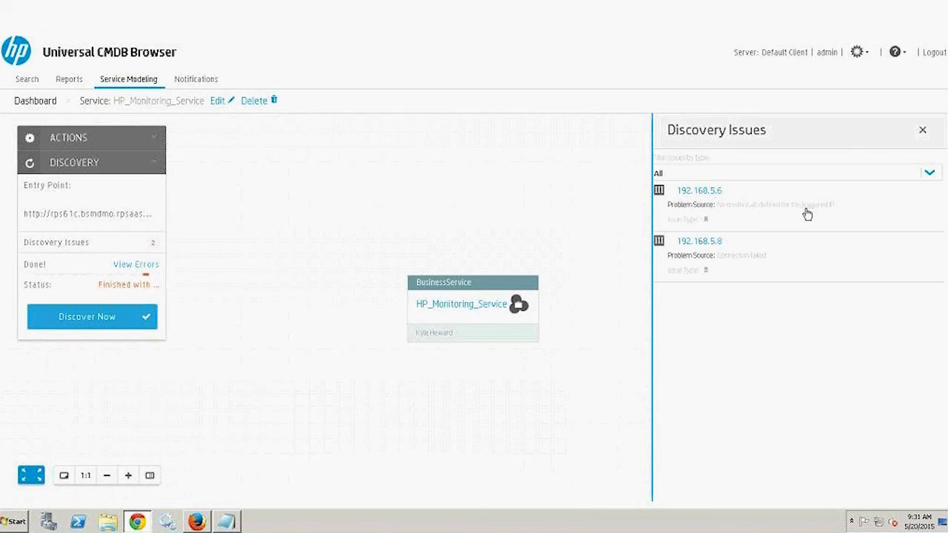
left_click(704, 255)
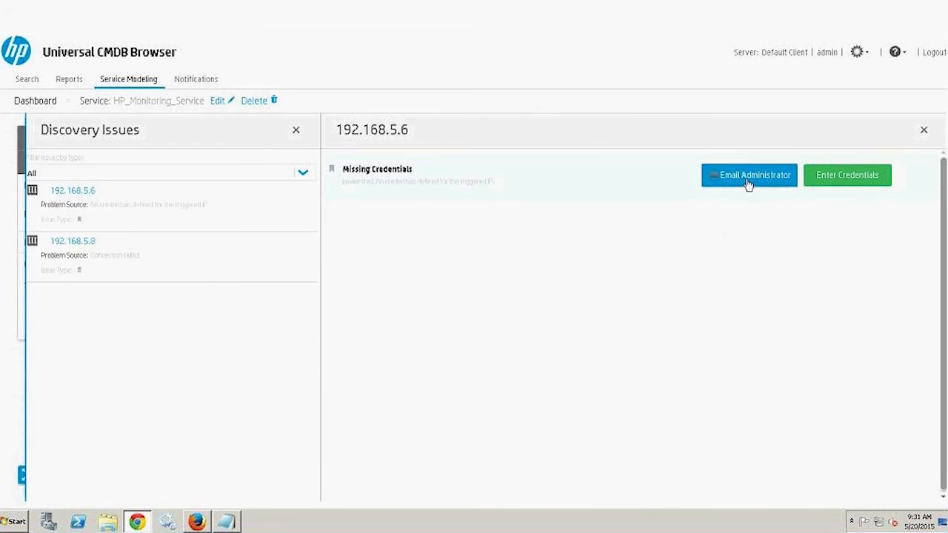
left_click(835, 185)
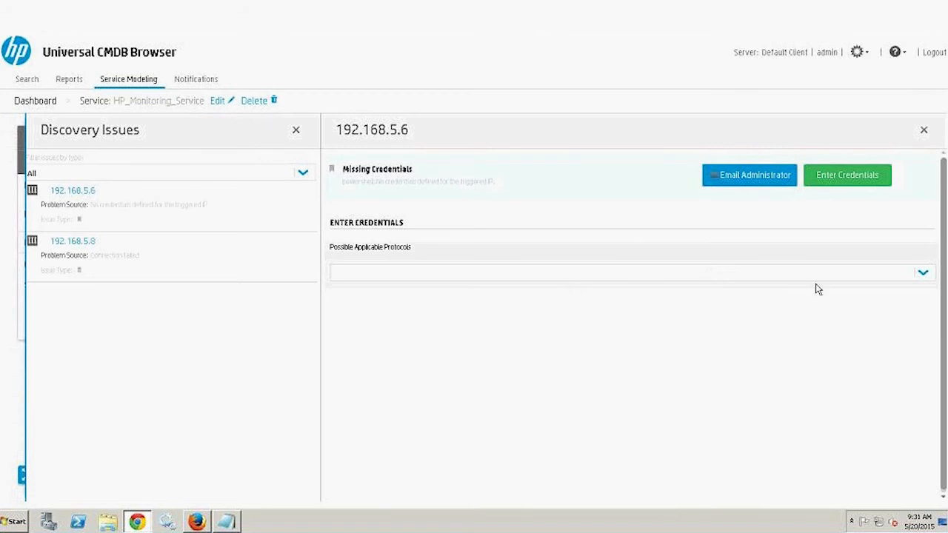
left_click(925, 274)
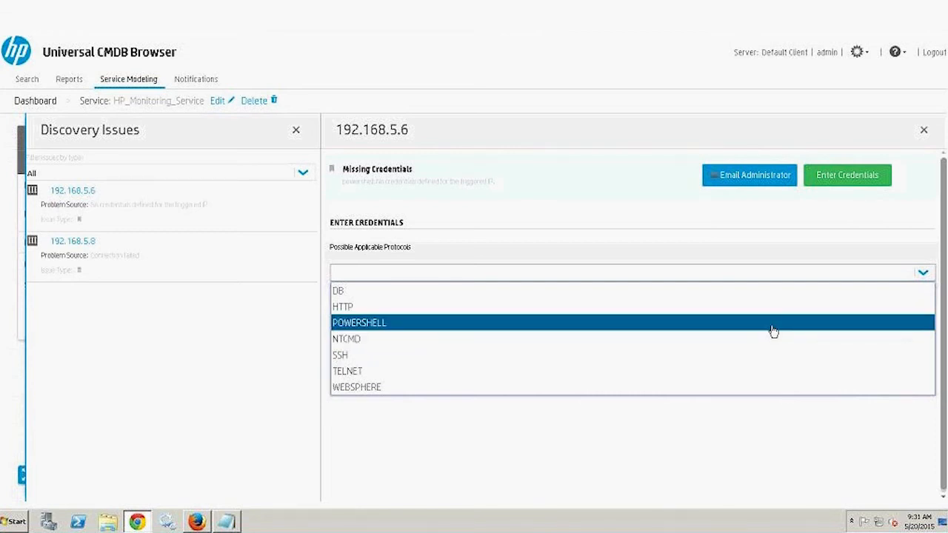
left_click(770, 330)
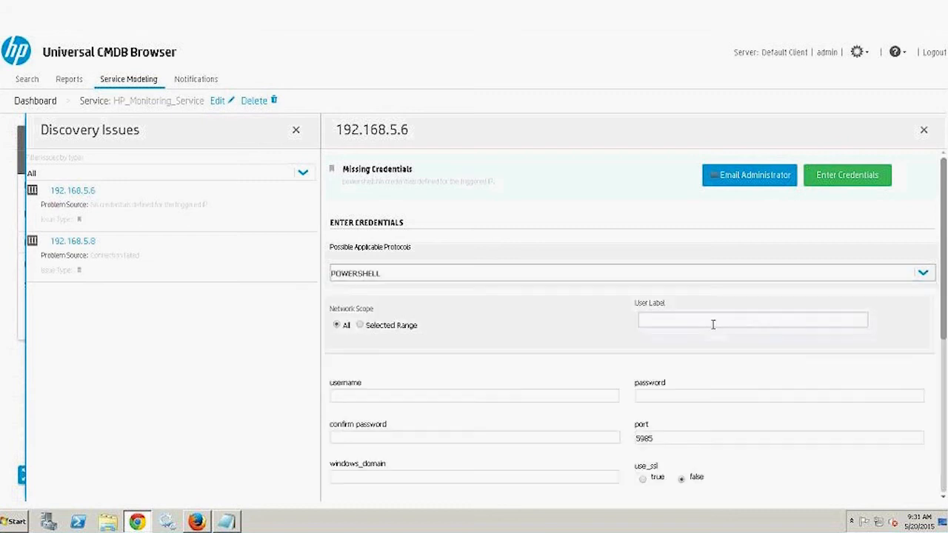
Look through the PowerShell credential fields without filling them in and return to the discovery issues list.
left_click(446, 398)
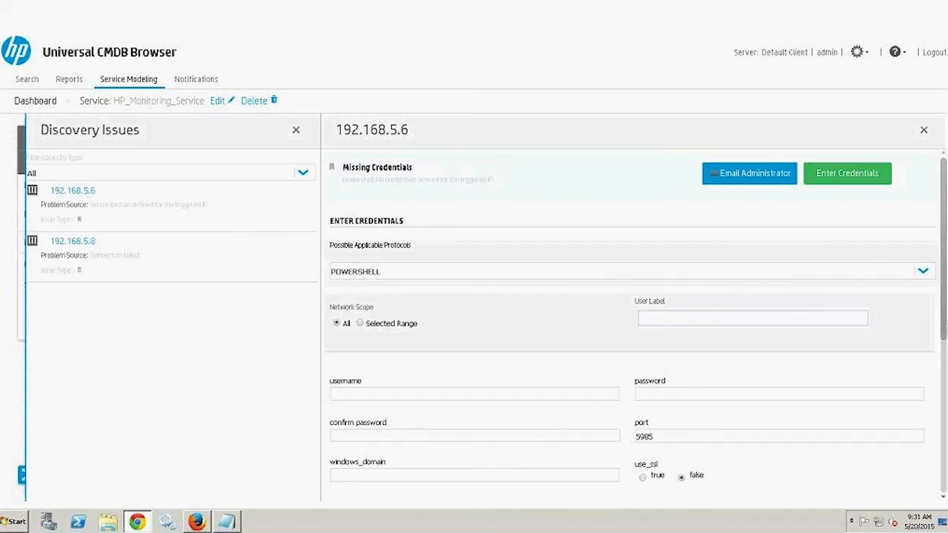
scroll(944, 295, "down", 2)
scroll(630, 307, "up", 1)
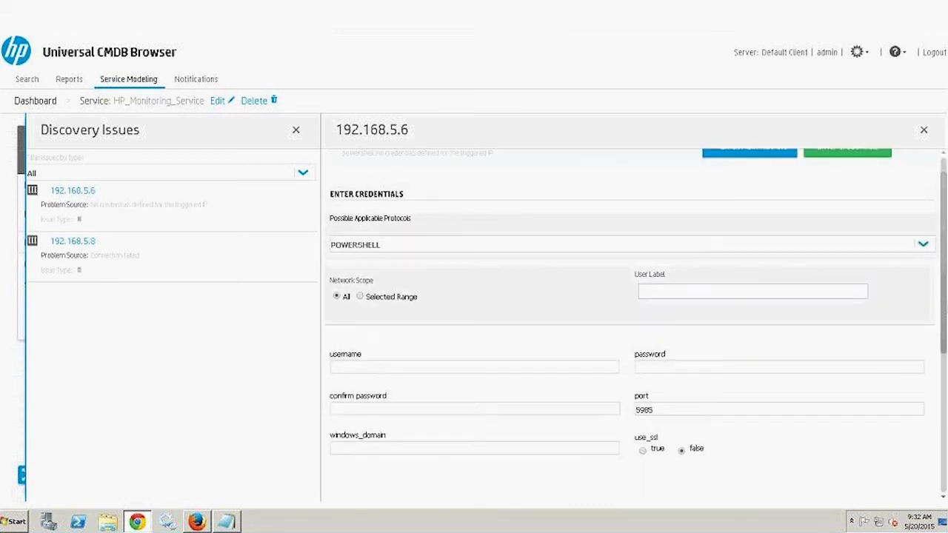
scroll(936, 222, "up", 1)
scroll(629, 311, "down", 2)
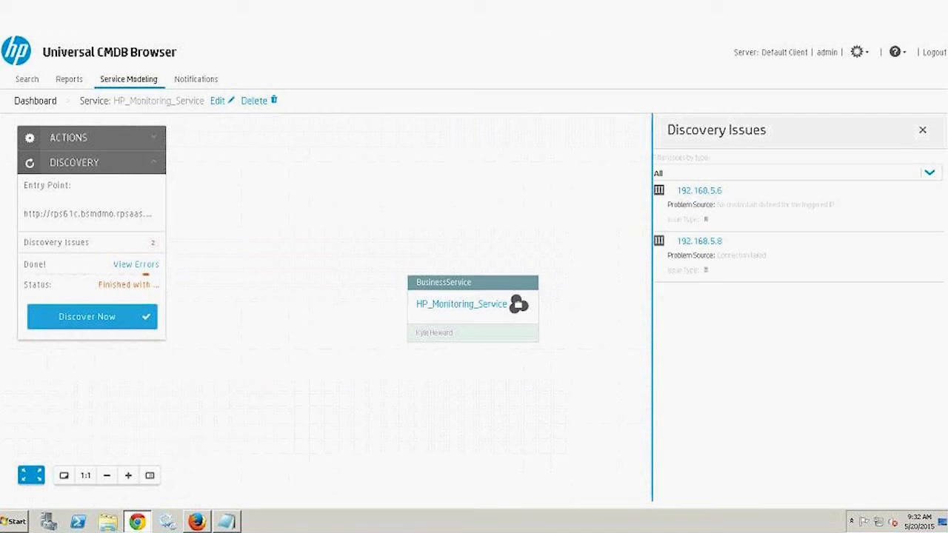
Switch to Universal CMDB and Discovery, show all errors of the HP_Monitoring_Service activity and return to the Triggered CIs overview.
left_click(196, 522)
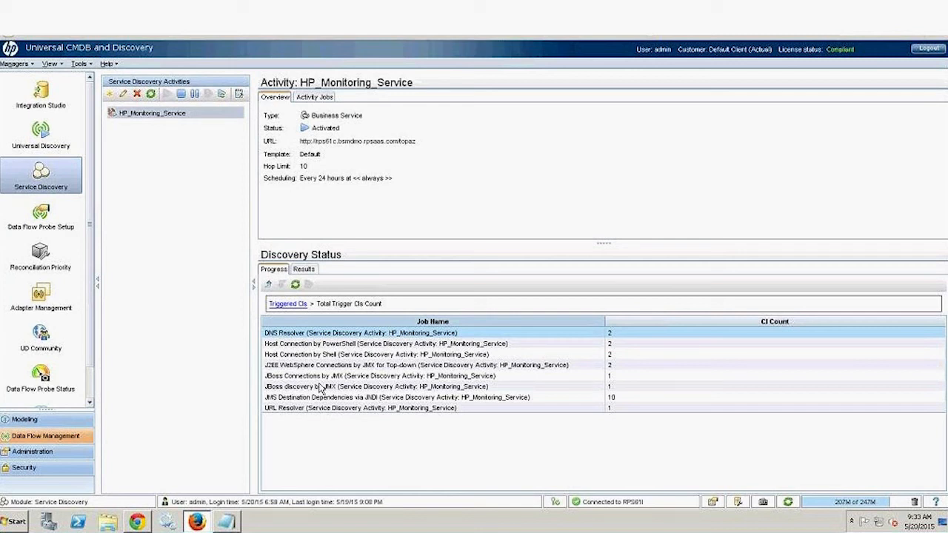
left_click(288, 305)
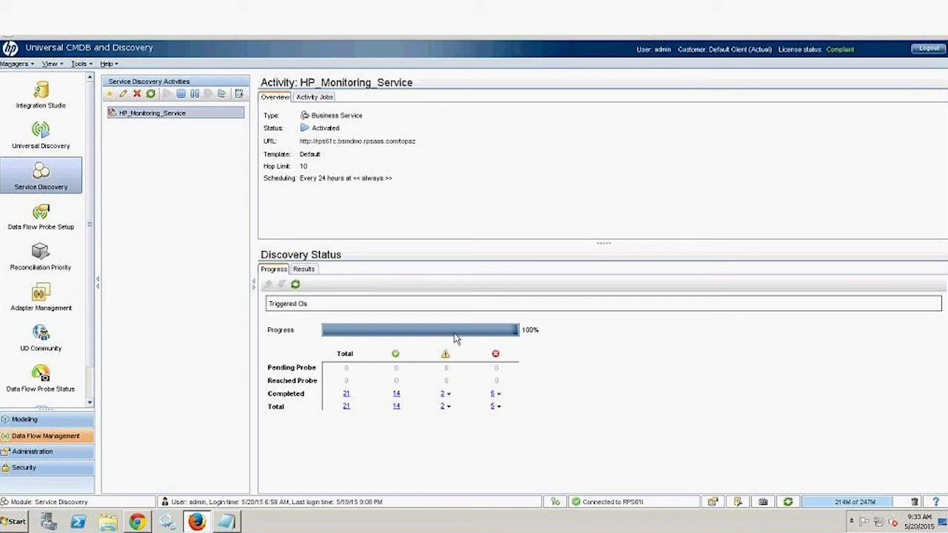
left_click(496, 407)
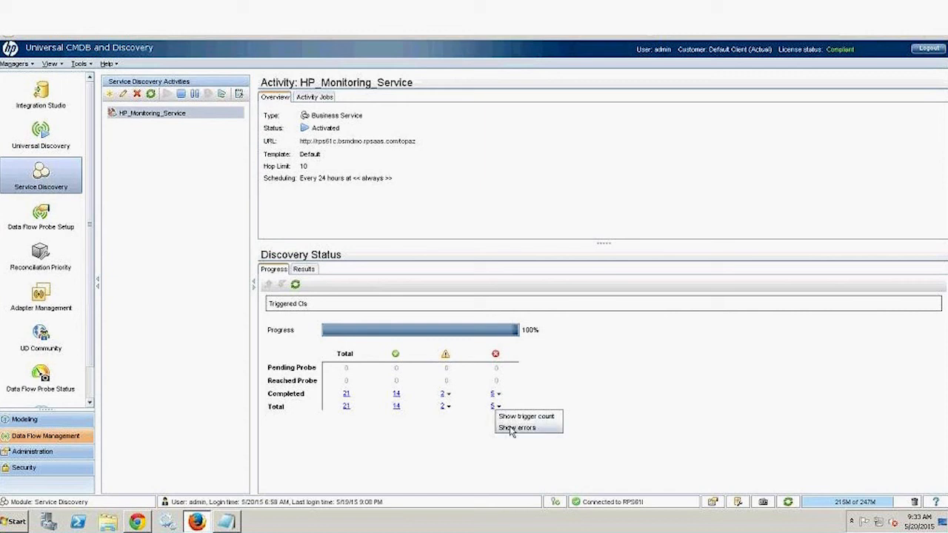
left_click(510, 427)
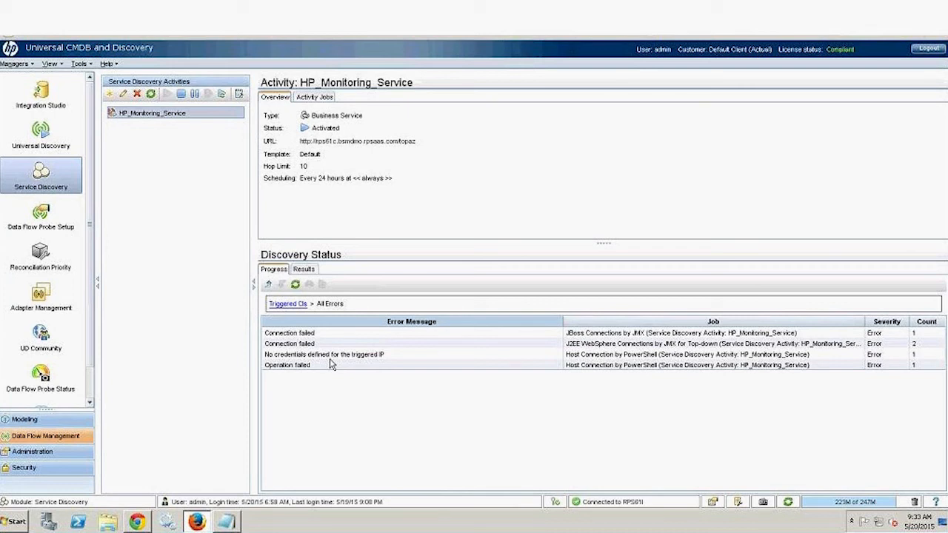
left_click(288, 304)
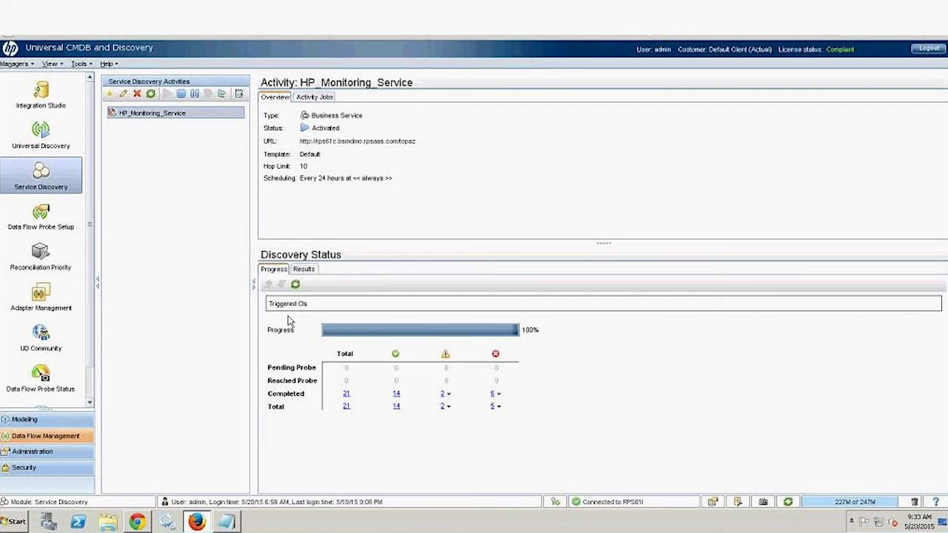
Switch back to the Universal CMDB Browser and start assisted modeling from the service dashboard.
key("alt+Tab")
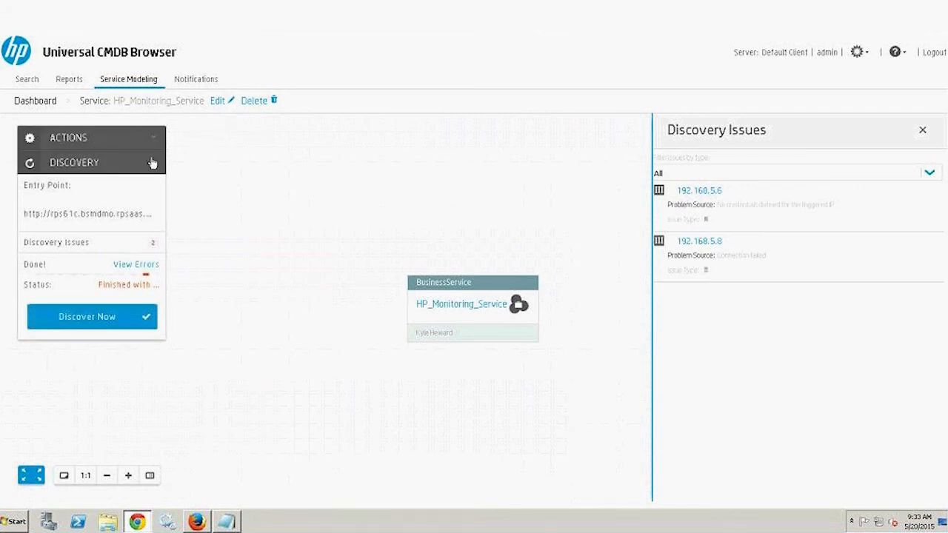
left_click(37, 105)
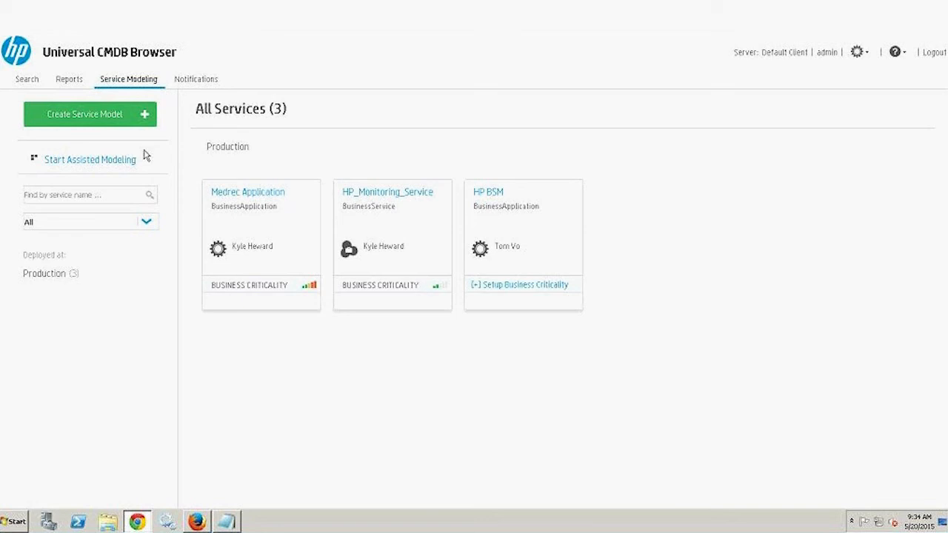
left_click(116, 162)
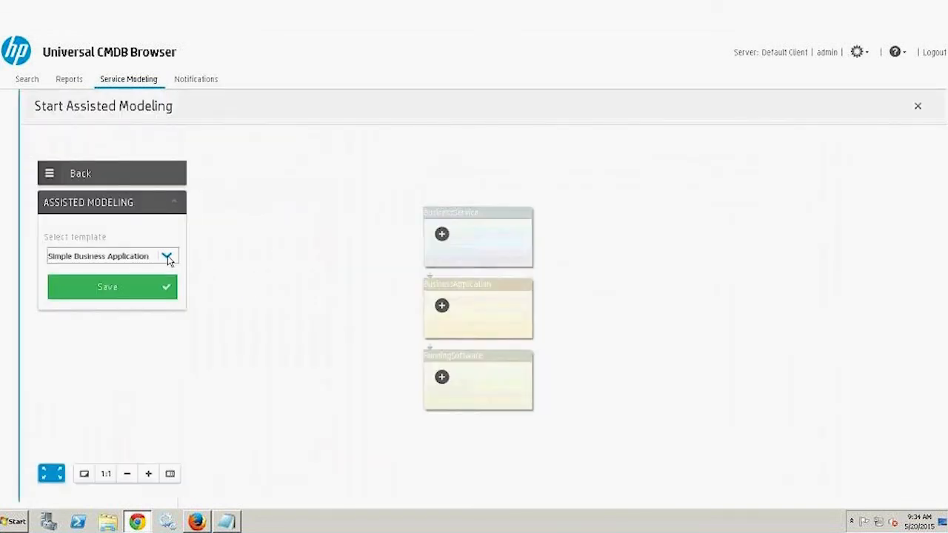
Try the Advanced Business Application template for the assisted model and go back to Simple Business Application.
left_click(168, 257)
left_click(245, 279)
left_click(168, 257)
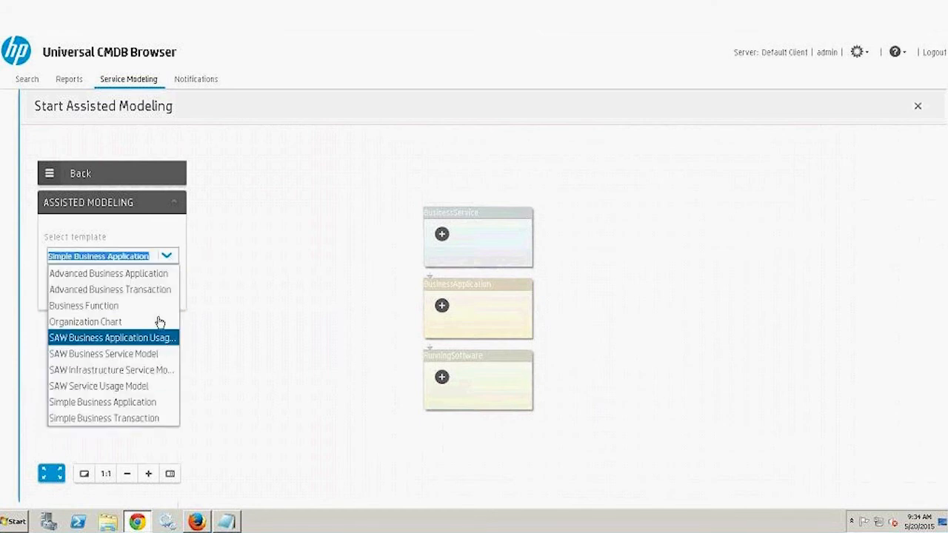
left_click(162, 275)
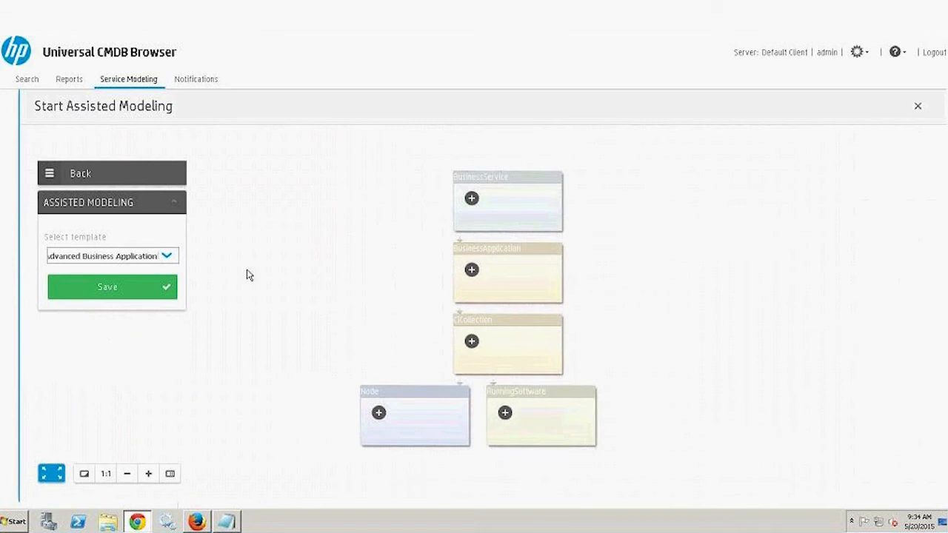
left_click(169, 256)
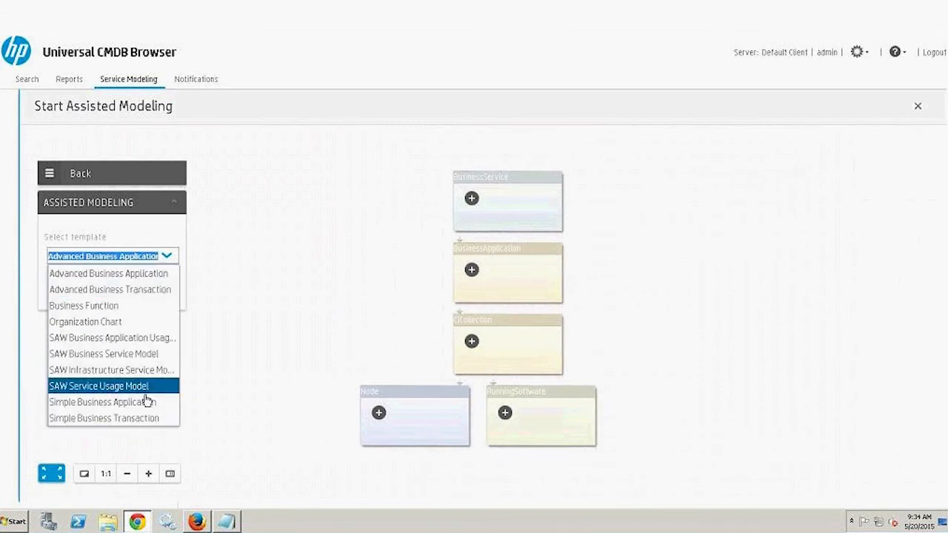
left_click(145, 407)
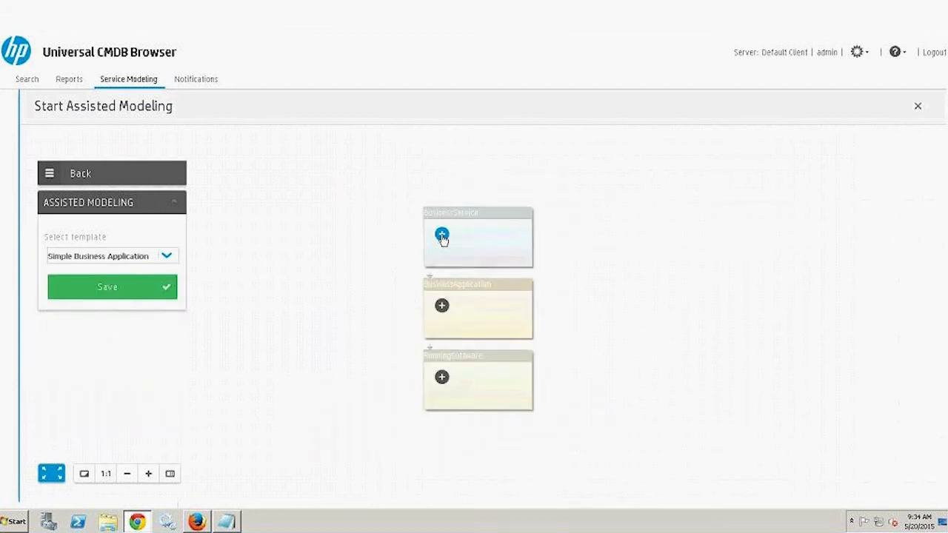
Add the existing HP_Monitoring_Service to the BusinessService level of the template.
left_click(441, 235)
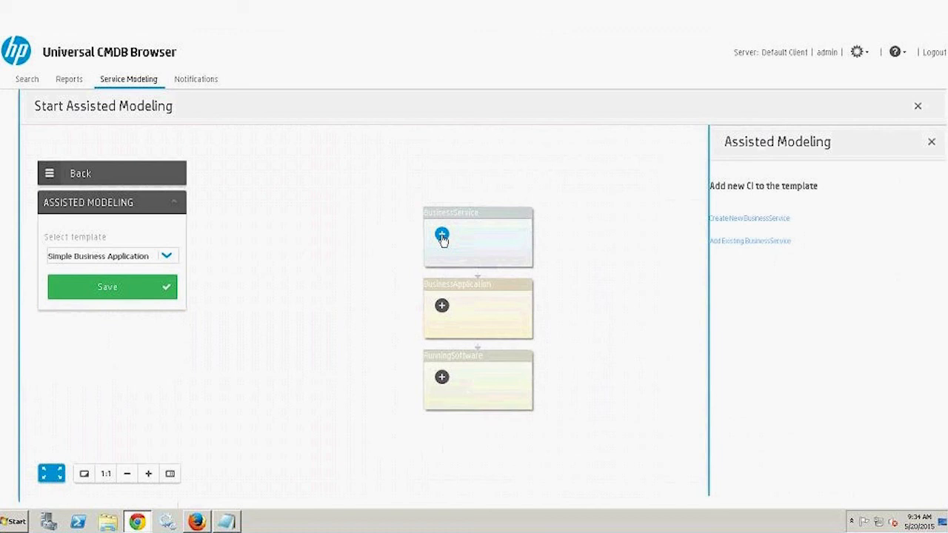
left_click(749, 241)
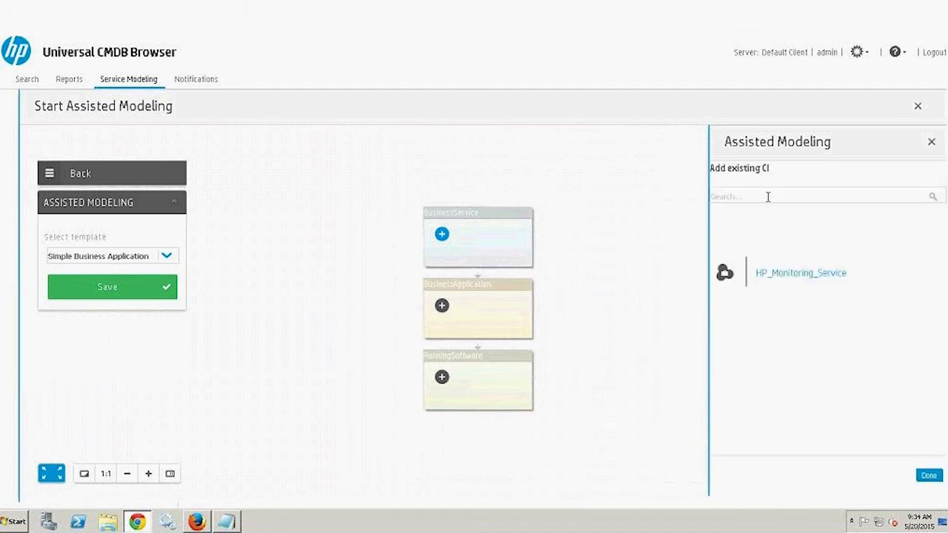
left_click(787, 290)
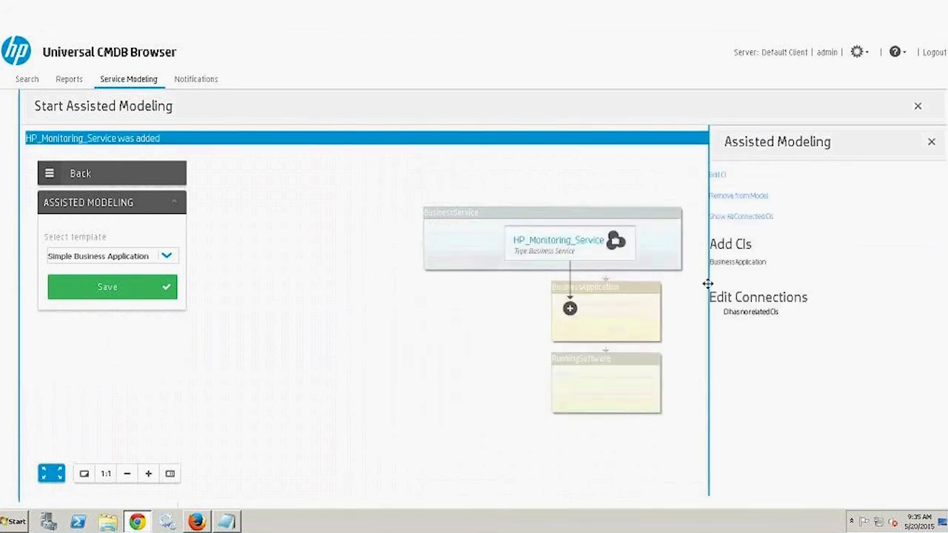
Add the existing HP BSM business application beneath HP_Monitoring_Service.
left_click(595, 251)
mouse_move(797, 265)
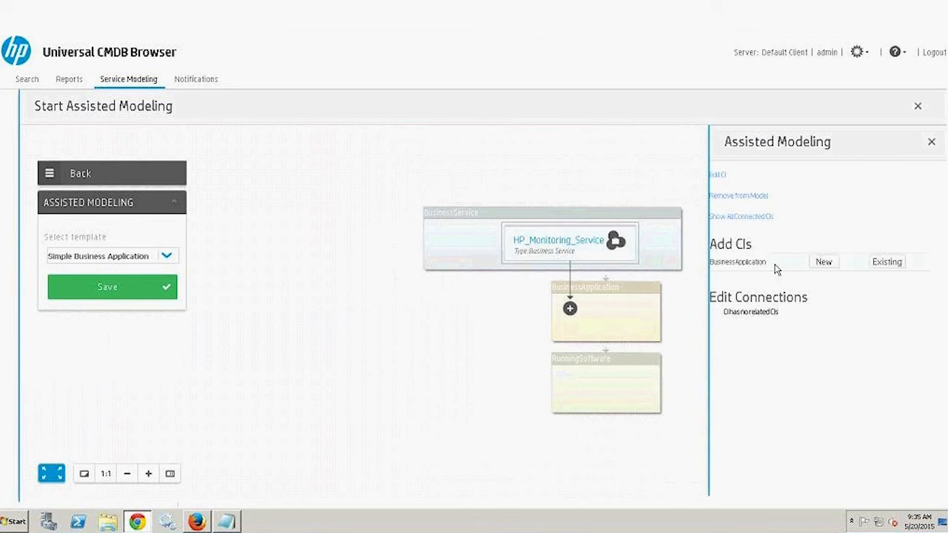
left_click(883, 263)
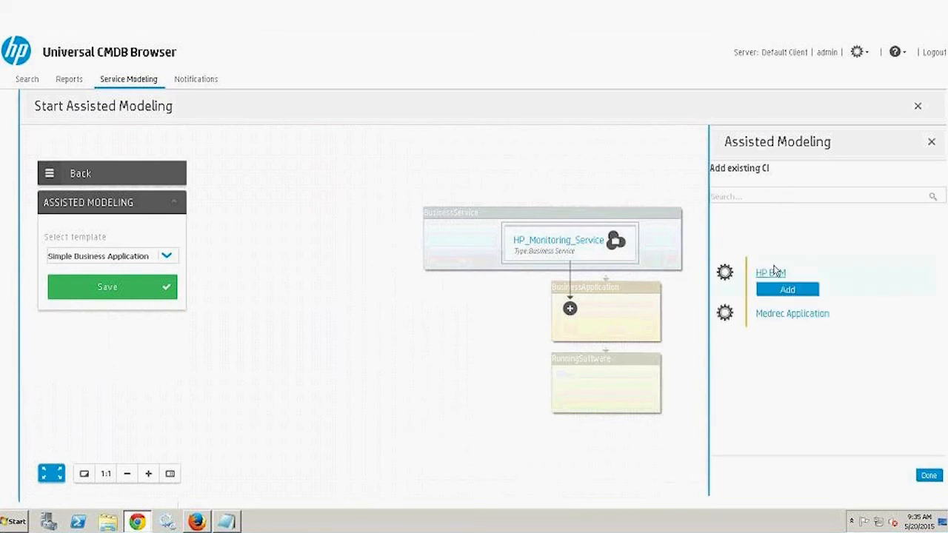
left_click(786, 288)
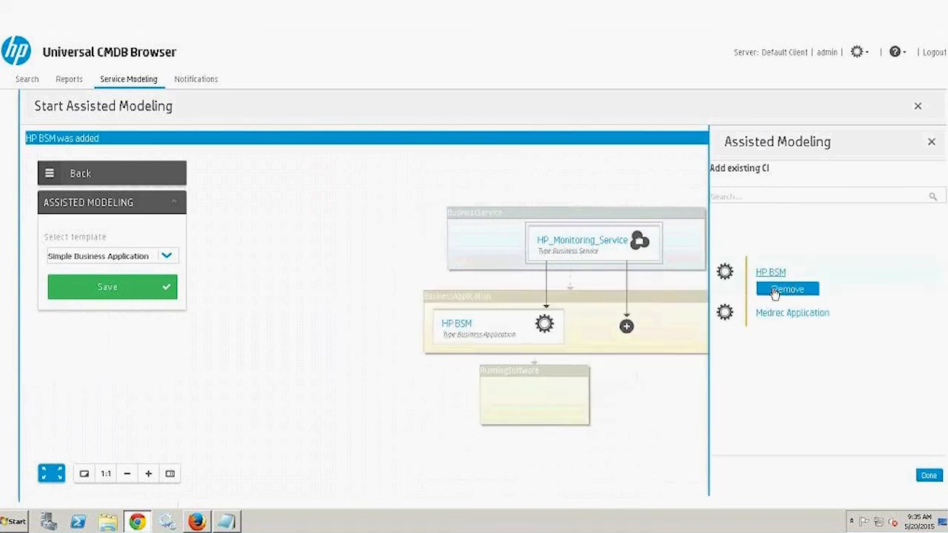
Search the existing RunningSoftware CIs for "hp bsm" to extend the HP BSM business application.
left_click(511, 341)
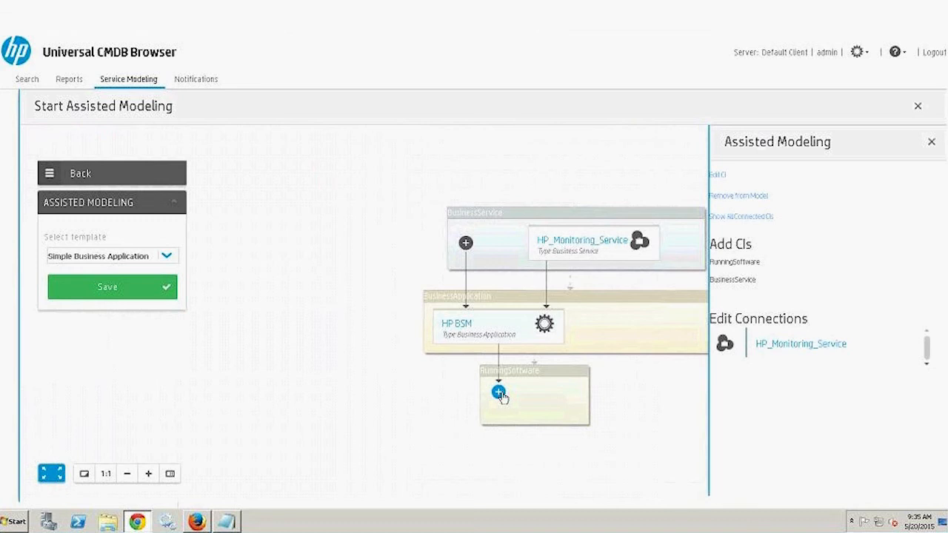
left_click(734, 279)
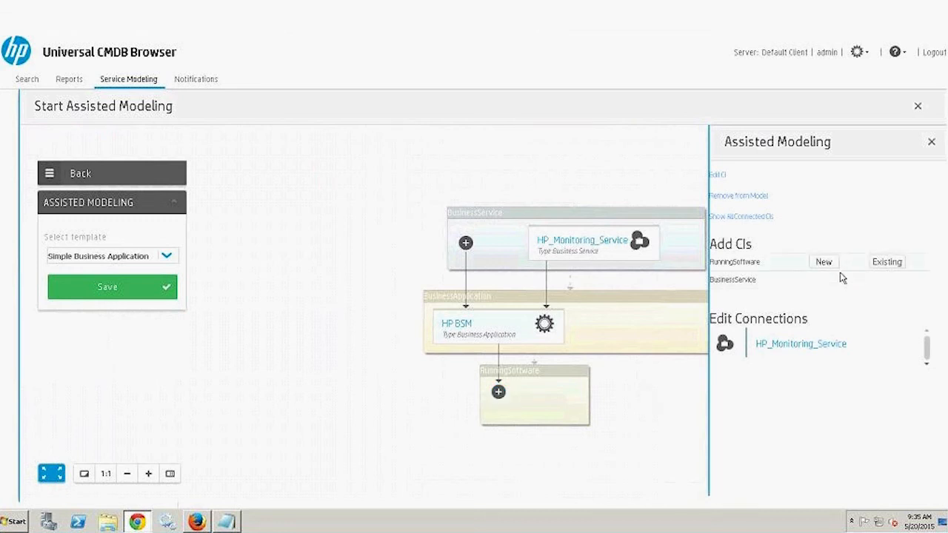
mouse_move(774, 357)
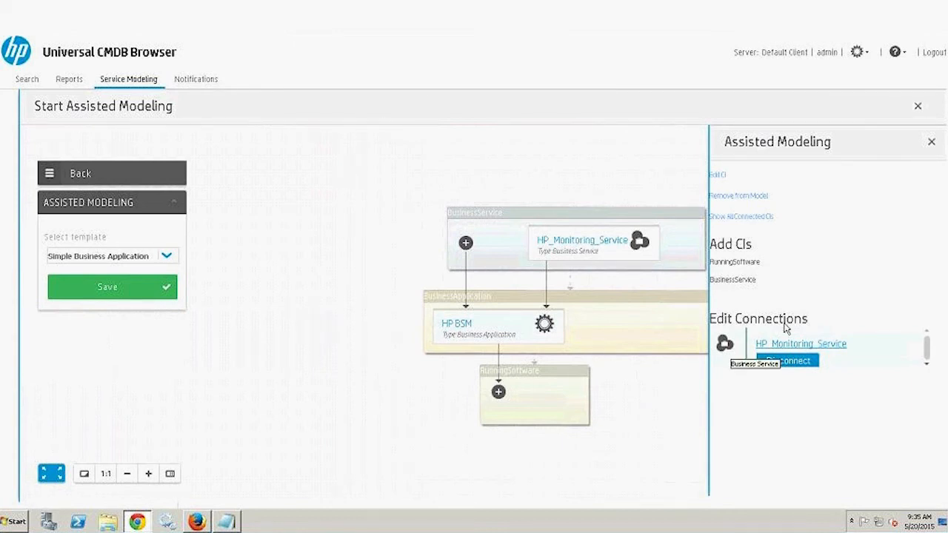
mouse_move(892, 273)
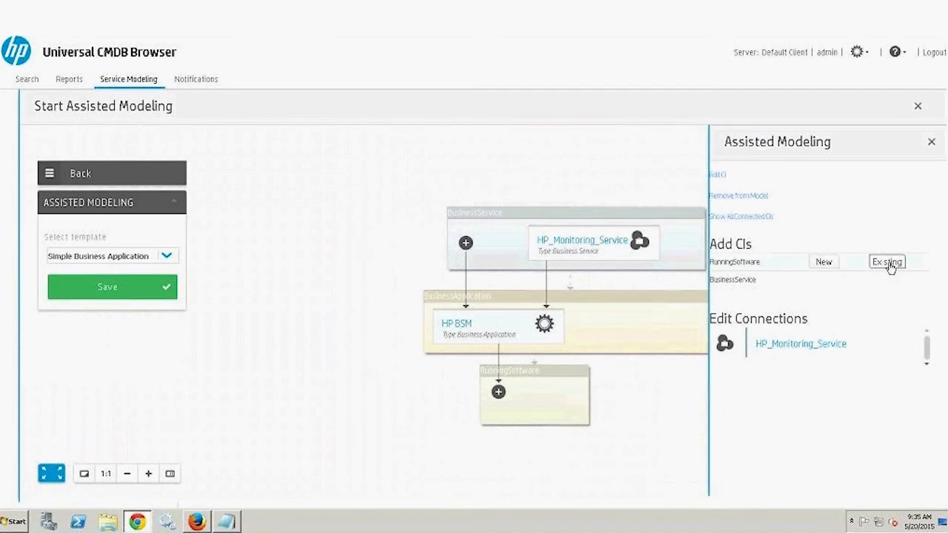
left_click(888, 264)
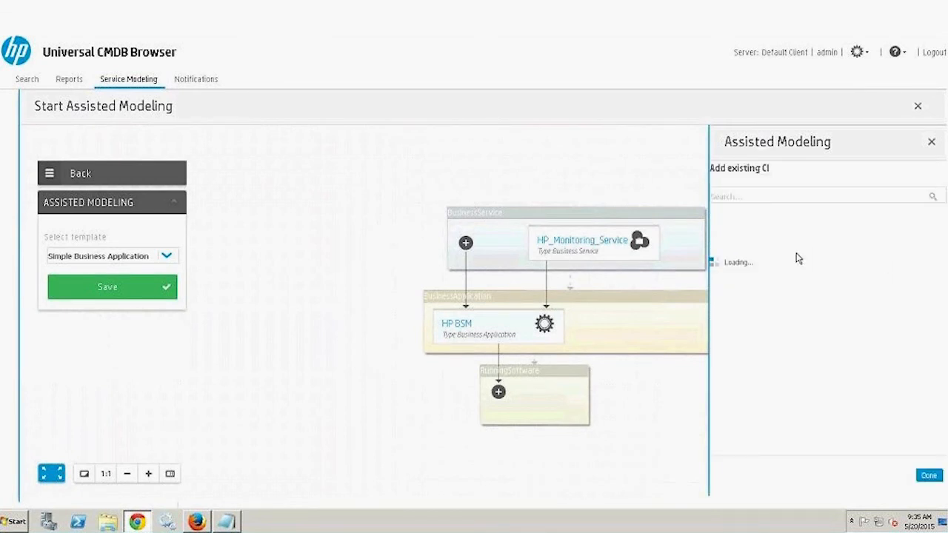
left_click(770, 193)
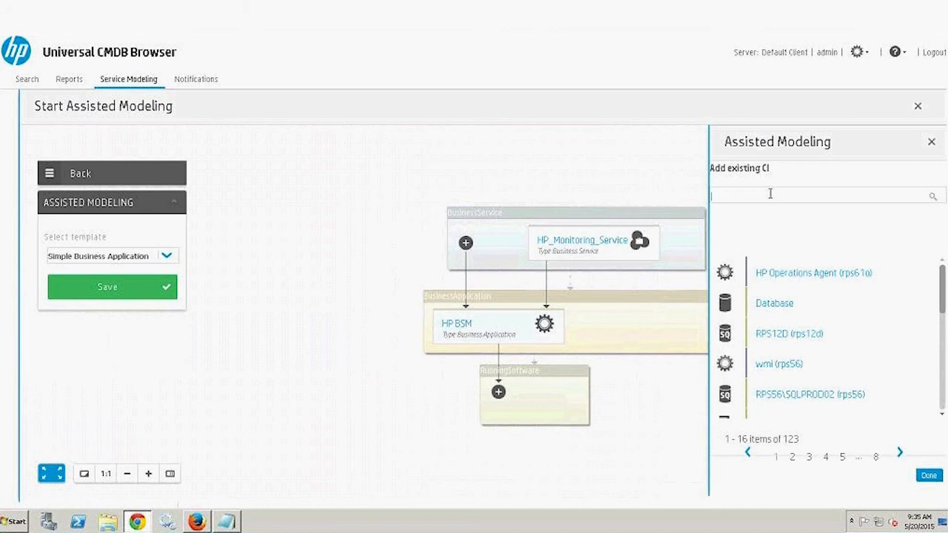
type("hp bsm")
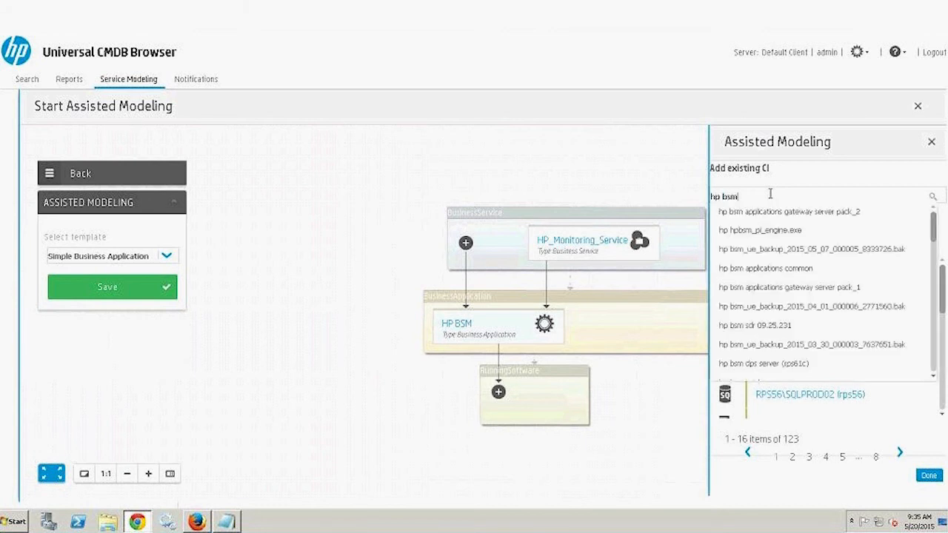
key("Return")
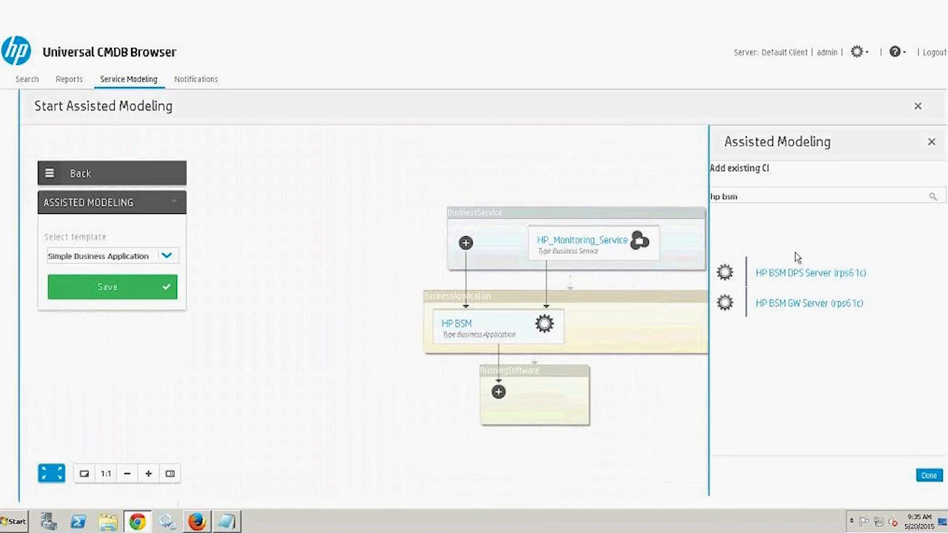
Add HP BSM DPS Server (rps61c) and HP BSM GW Server (rps61c) beneath HP BSM and finish adding CIs.
mouse_move(789, 289)
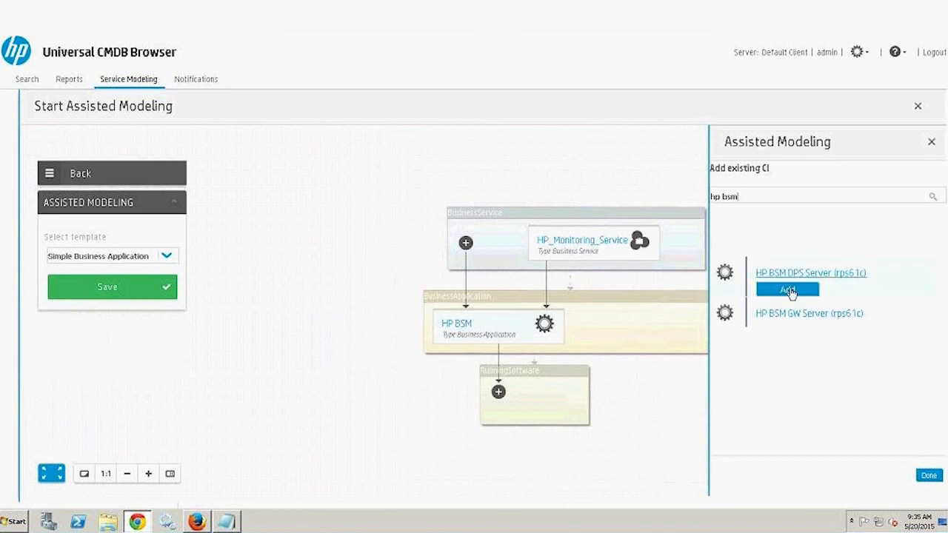
left_click(789, 290)
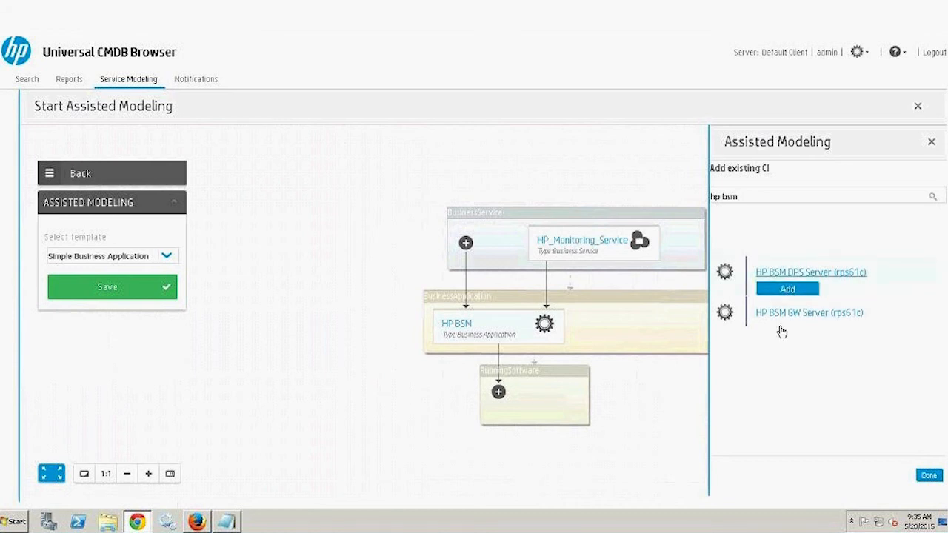
mouse_move(786, 283)
left_click(793, 327)
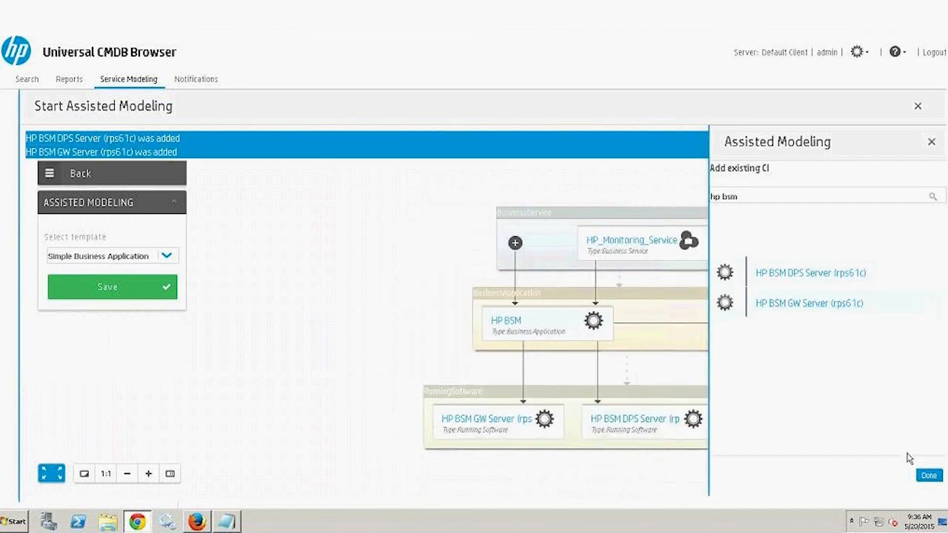
left_click(928, 478)
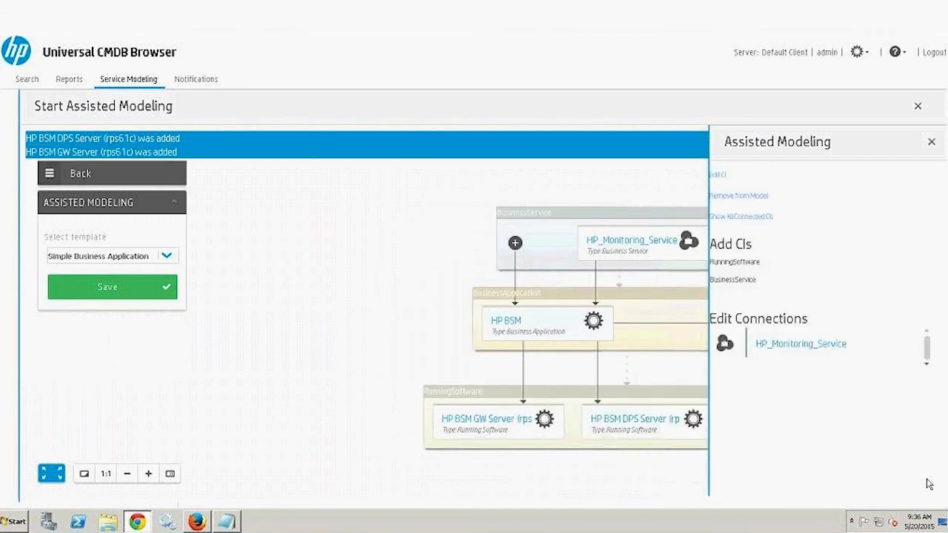
left_click(932, 144)
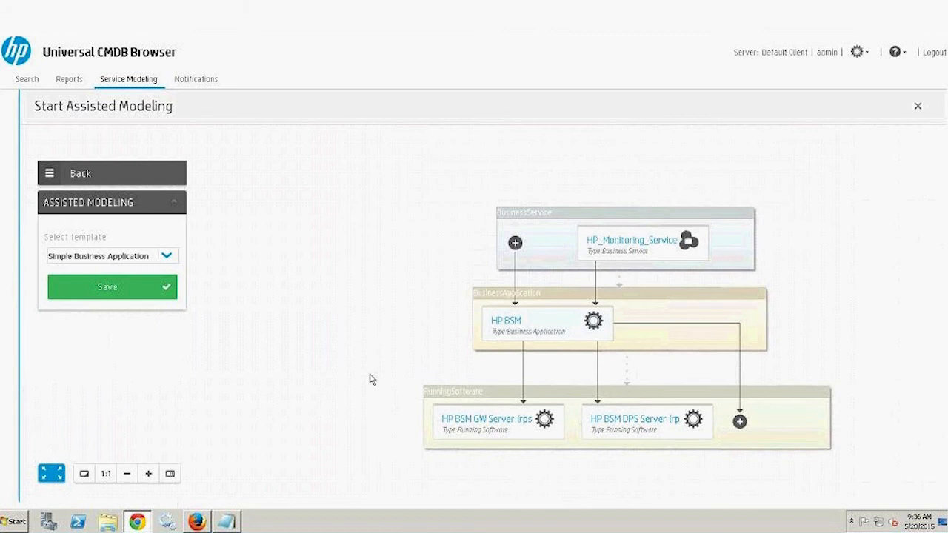
Close the assisted model without saving and go to the reports overview.
left_click(918, 109)
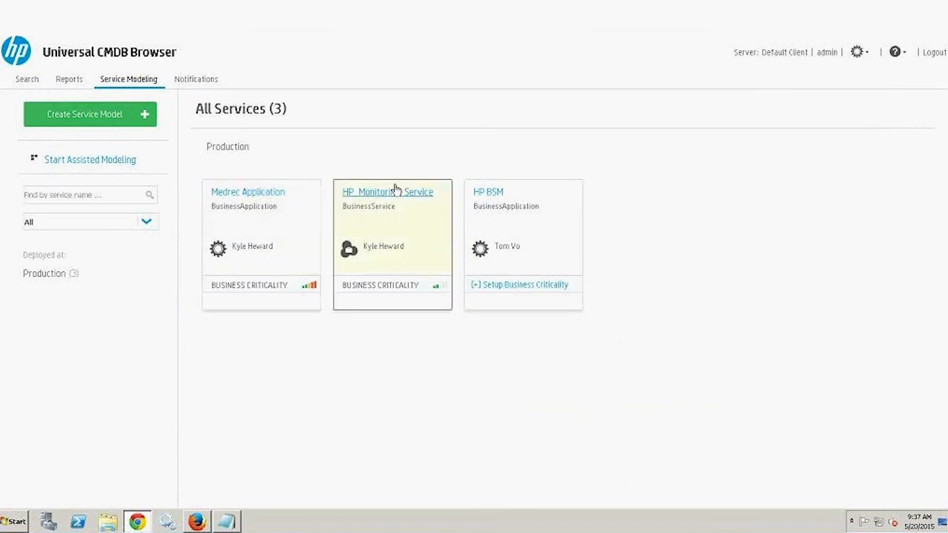
left_click(67, 86)
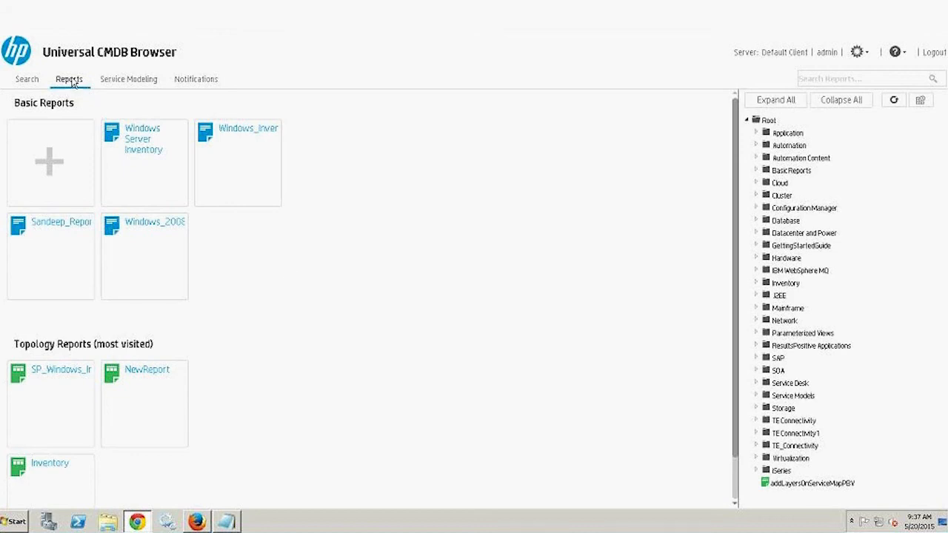
left_click(148, 154)
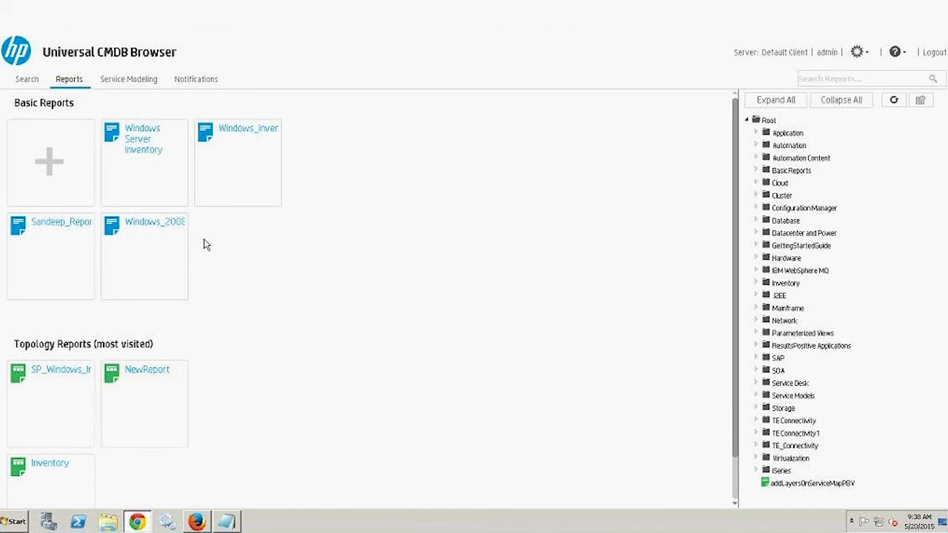
Create a new basic report named Win_Server_SQL and continue to its main CI type.
left_click(56, 186)
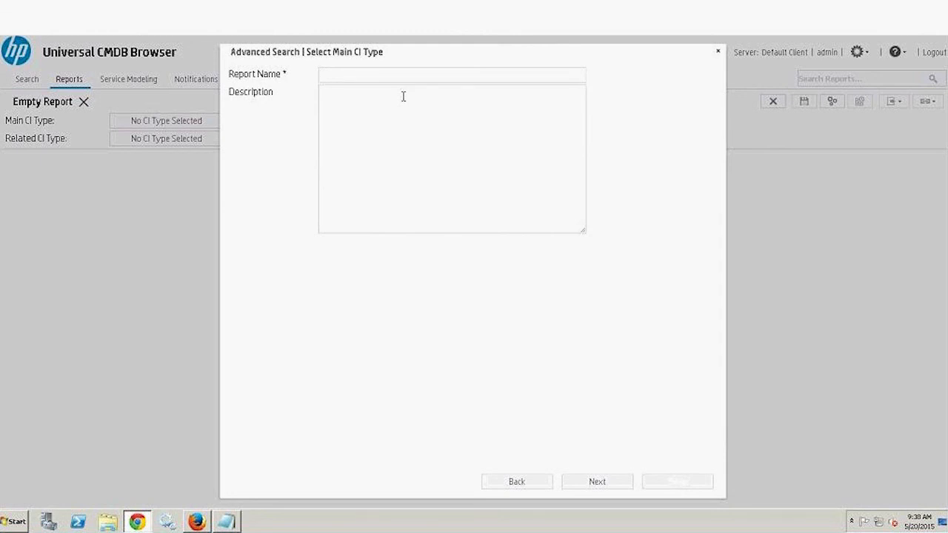
type("Win_Server")
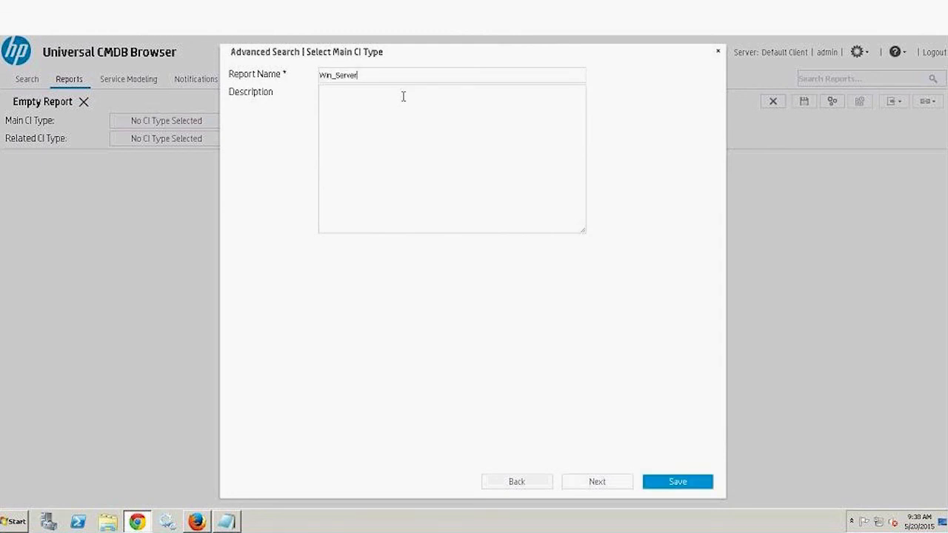
type("_SQL")
left_click(610, 481)
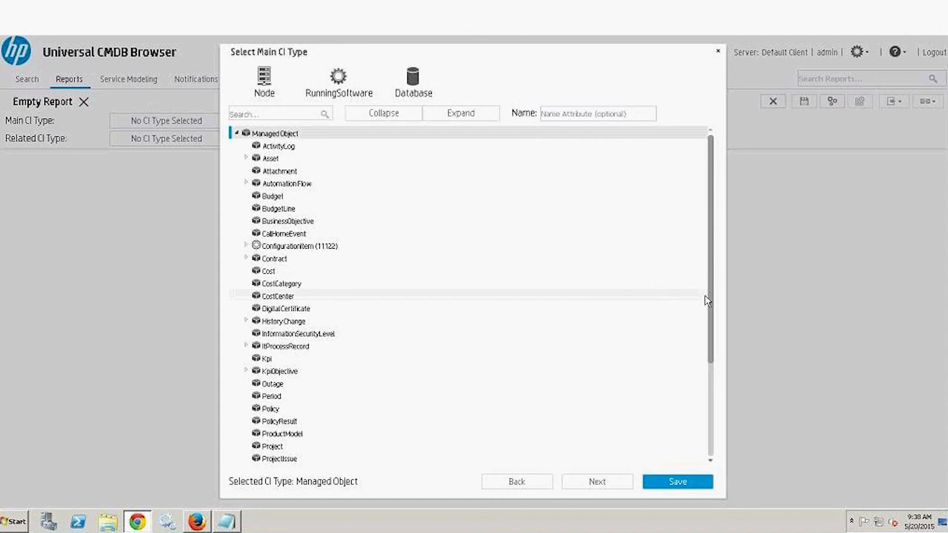
Choose Node as the report's main CI type and continue to its attribute conditions.
left_click_drag(710, 308, 706, 224)
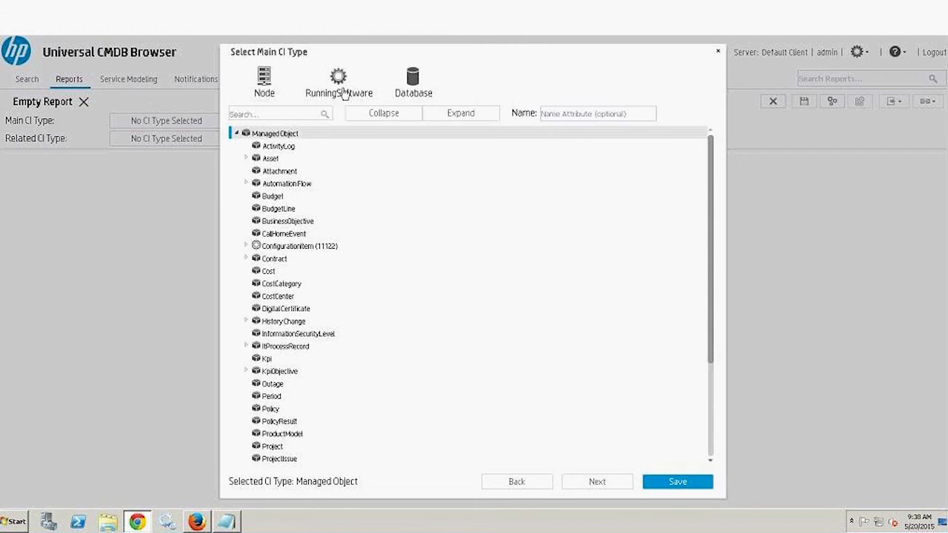
left_click(264, 85)
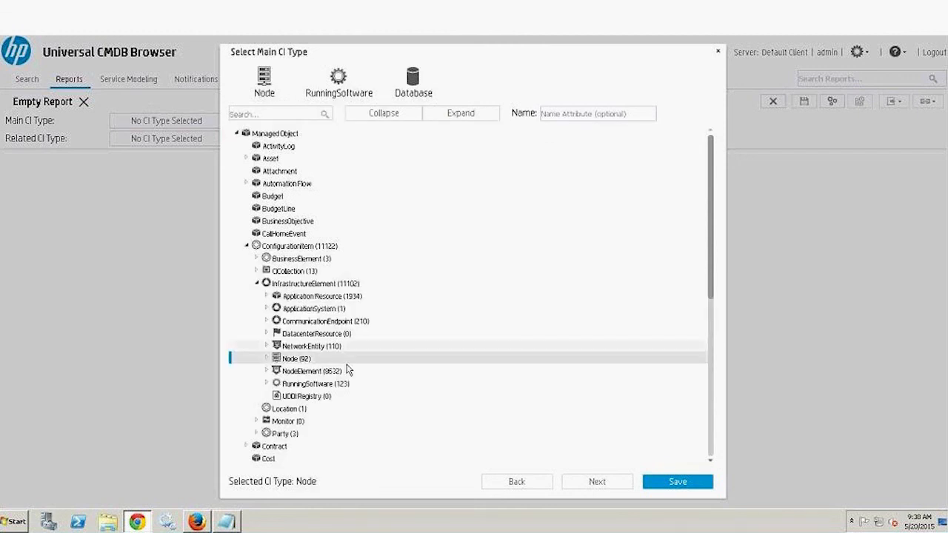
left_click(600, 484)
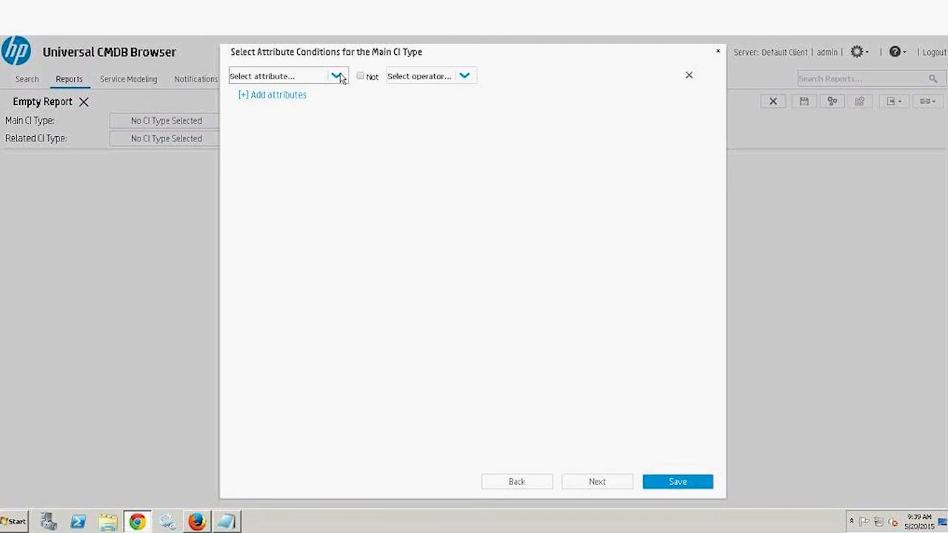
Restrict the main CI type to nodes whose DiscoveredOsName matches %2008% with the Like case insensitive operator.
left_click(338, 76)
left_click_drag(406, 118, 381, 155)
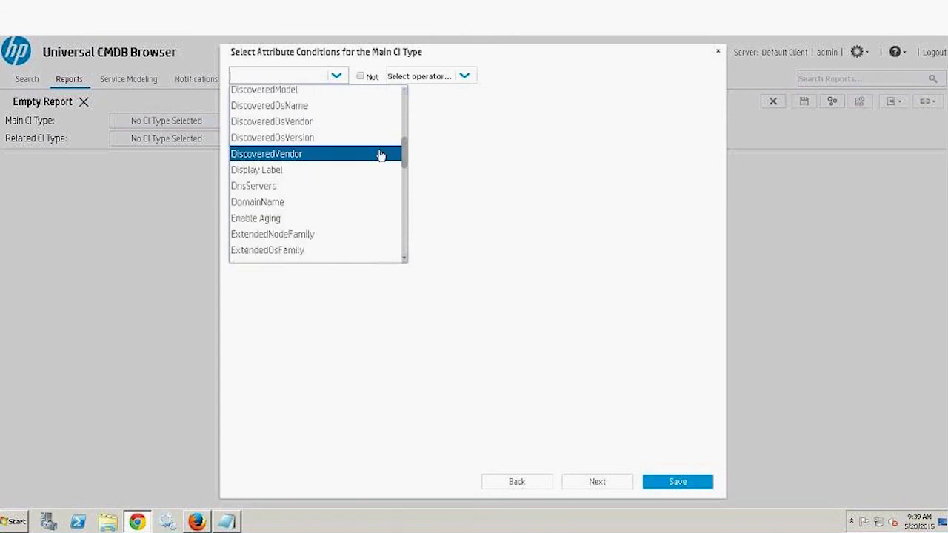
left_click(351, 113)
left_click(404, 75)
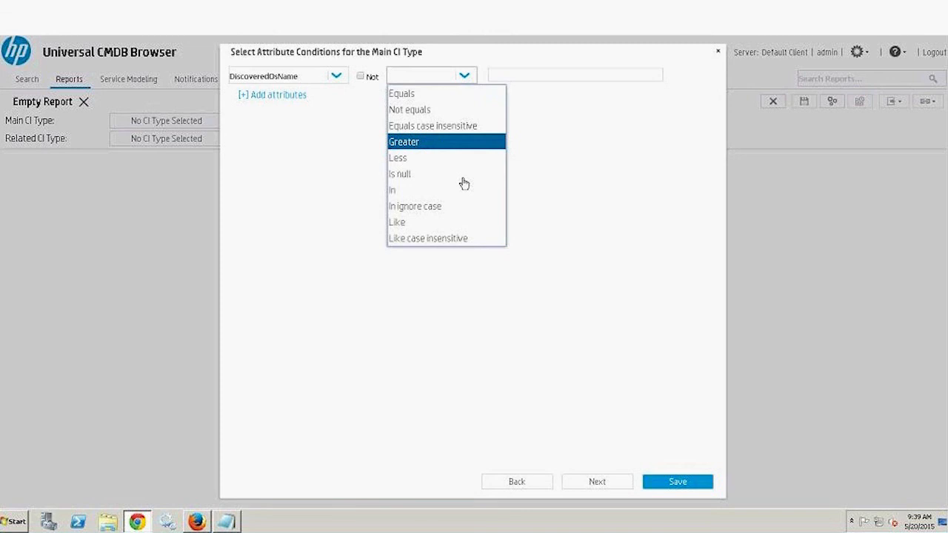
left_click(466, 240)
left_click(499, 76)
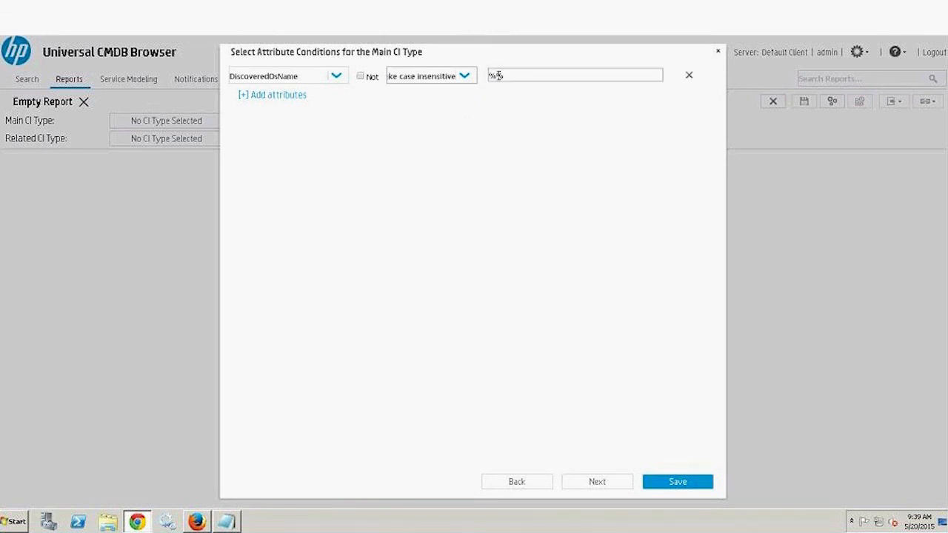
type("2")
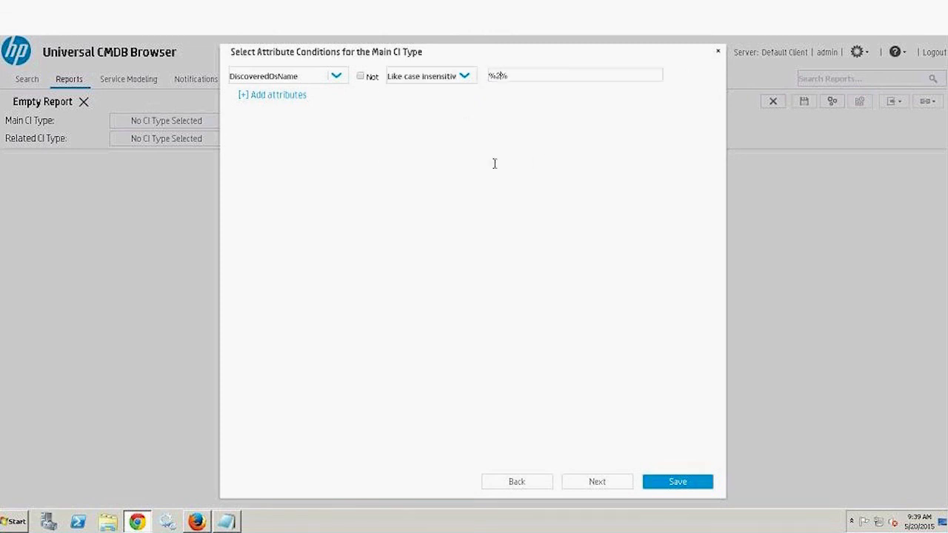
type("008")
left_click(612, 487)
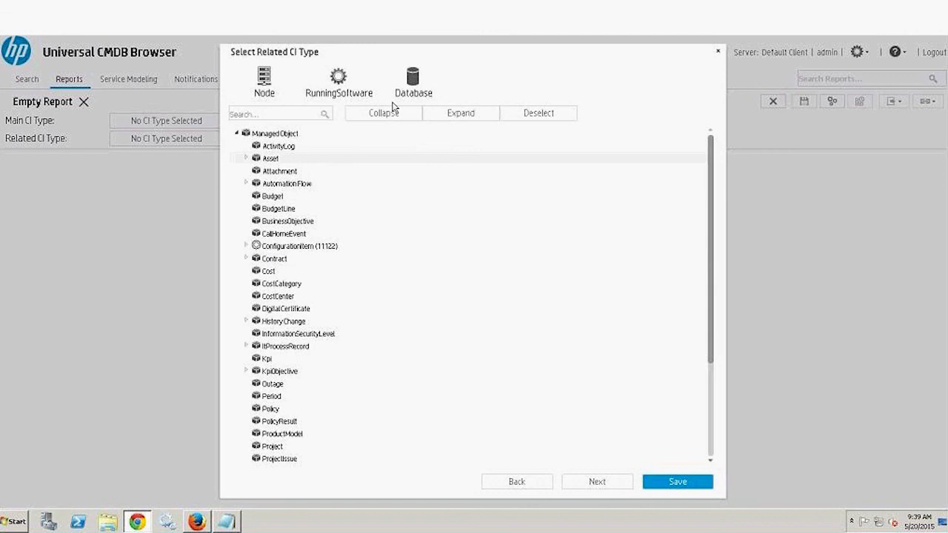
Choose SQL Server under Database as the related CI type and save the report without related attribute conditions.
left_click(413, 82)
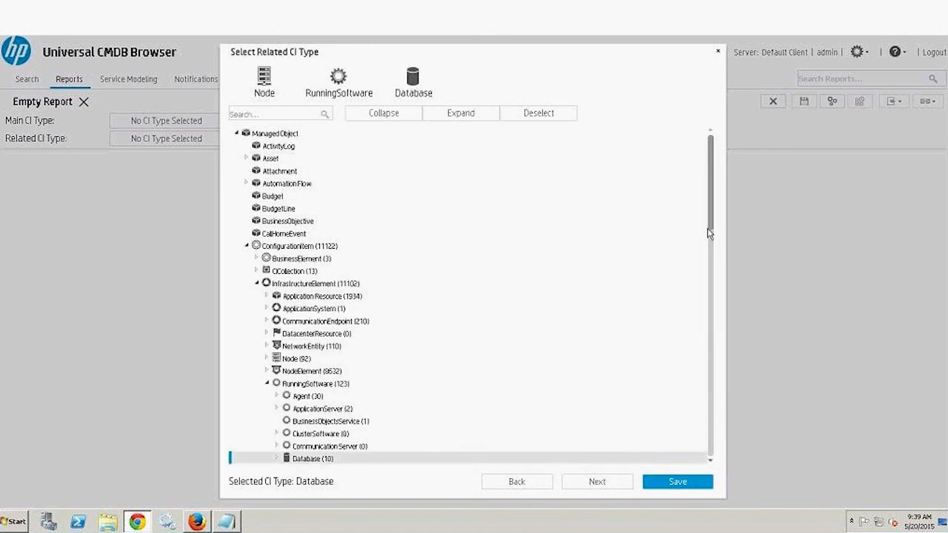
left_click_drag(711, 216, 712, 245)
scroll(266, 276, "down", 3)
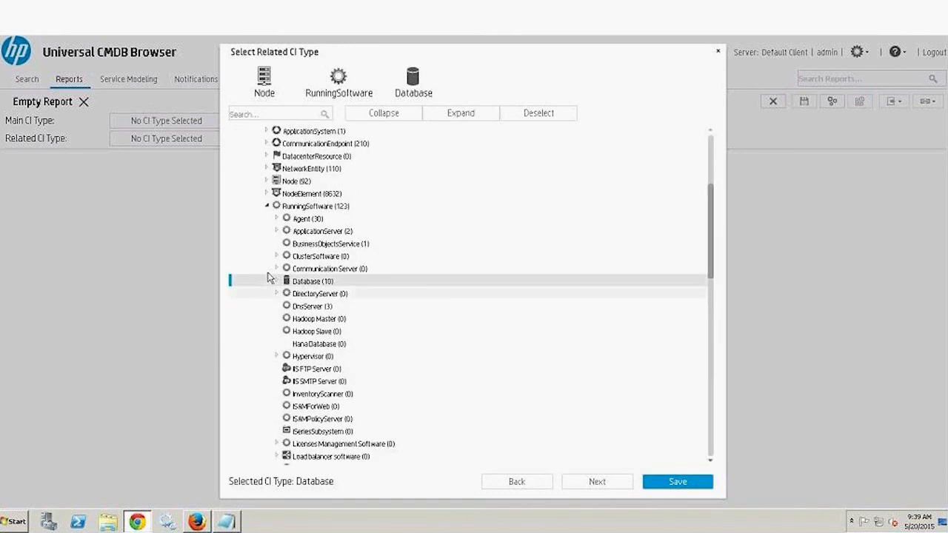
left_click(276, 282)
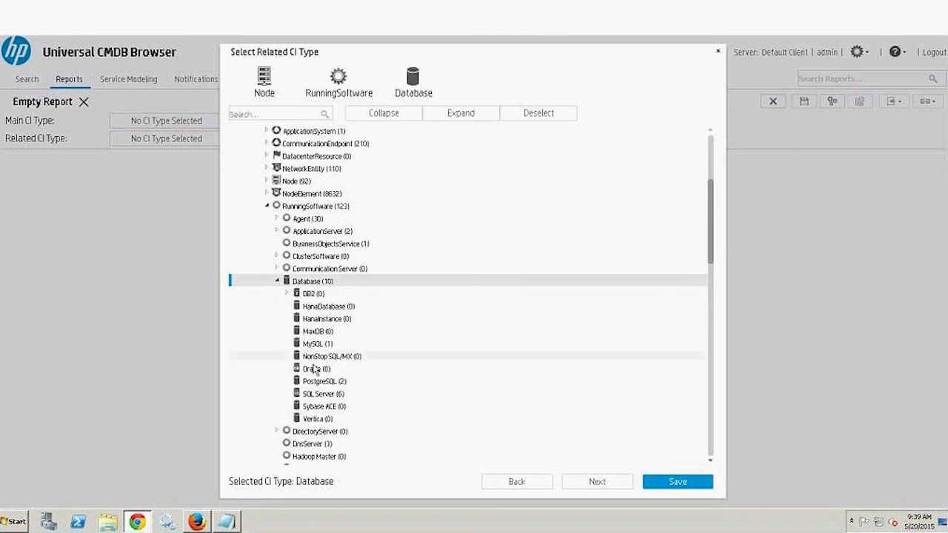
left_click(320, 394)
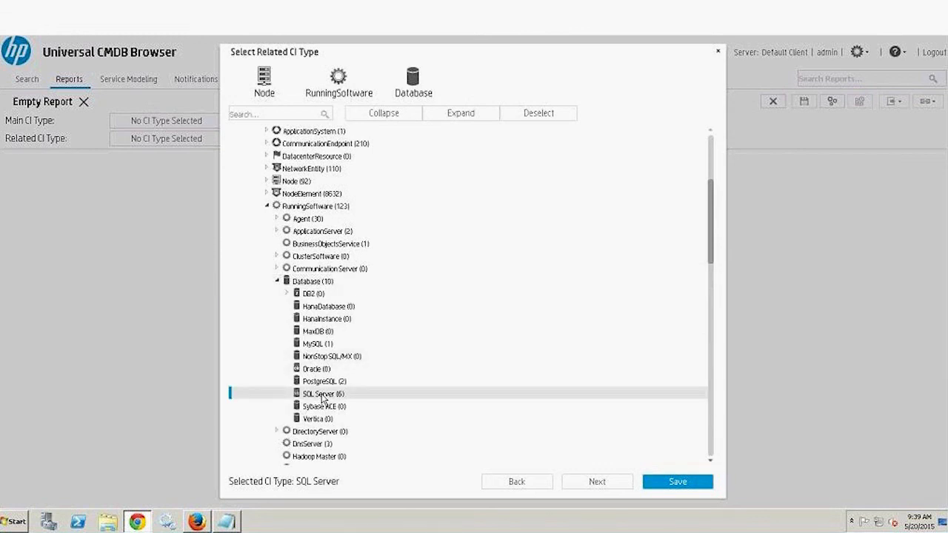
left_click(597, 482)
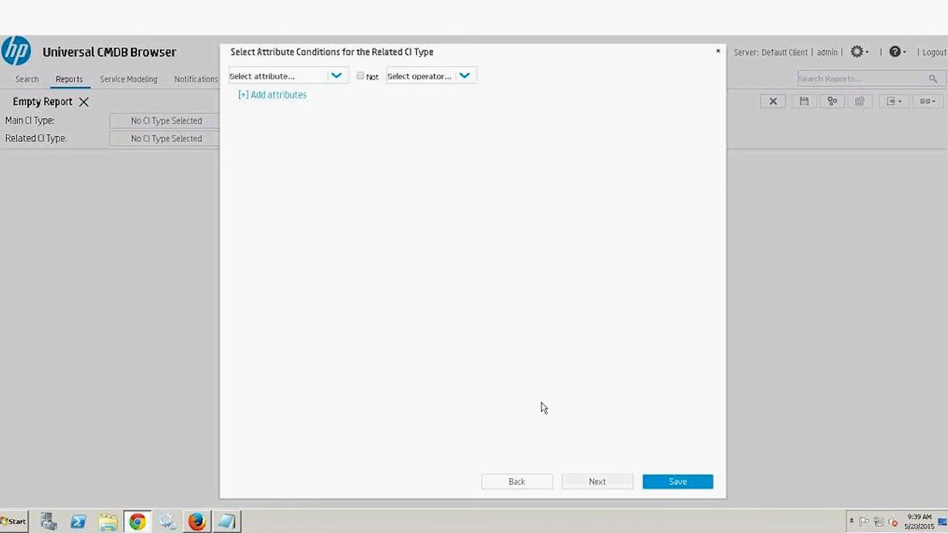
left_click(673, 484)
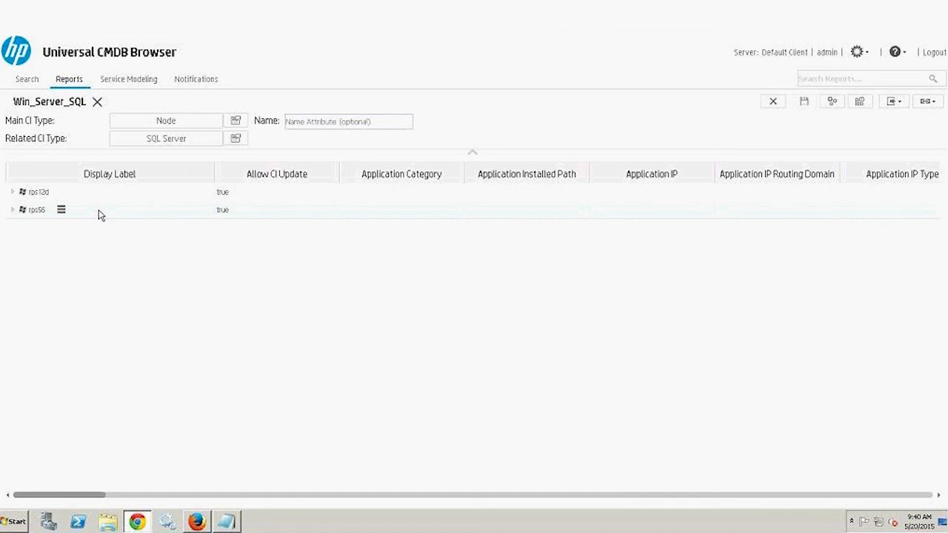
Remove all Node attributes from the attributes shown in the Win_Server_SQL report.
left_click_drag(74, 495, 839, 503)
left_click_drag(719, 496, 51, 459)
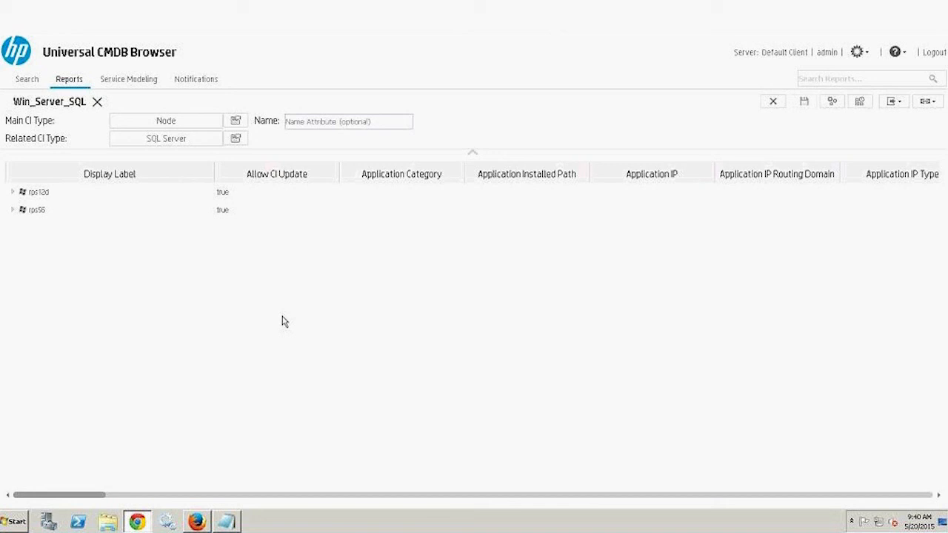
left_click(832, 101)
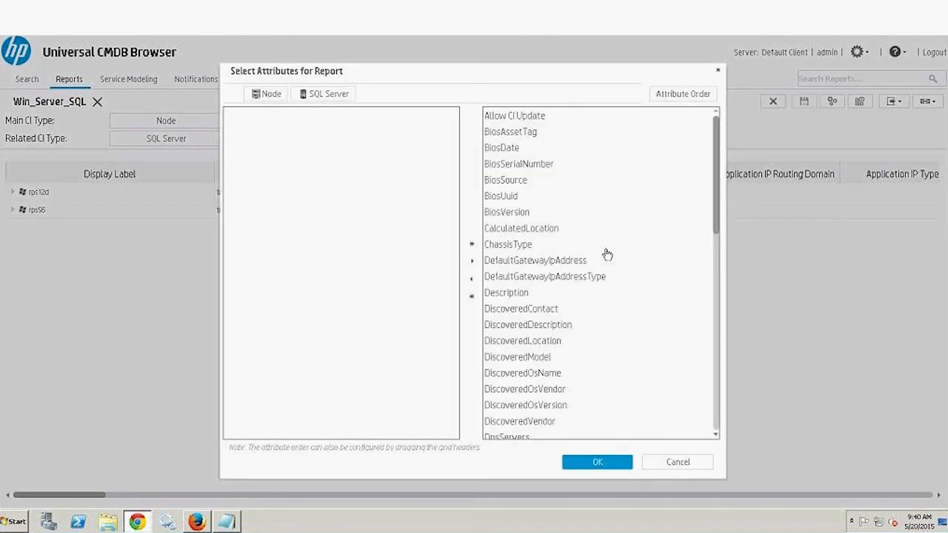
left_click(472, 297)
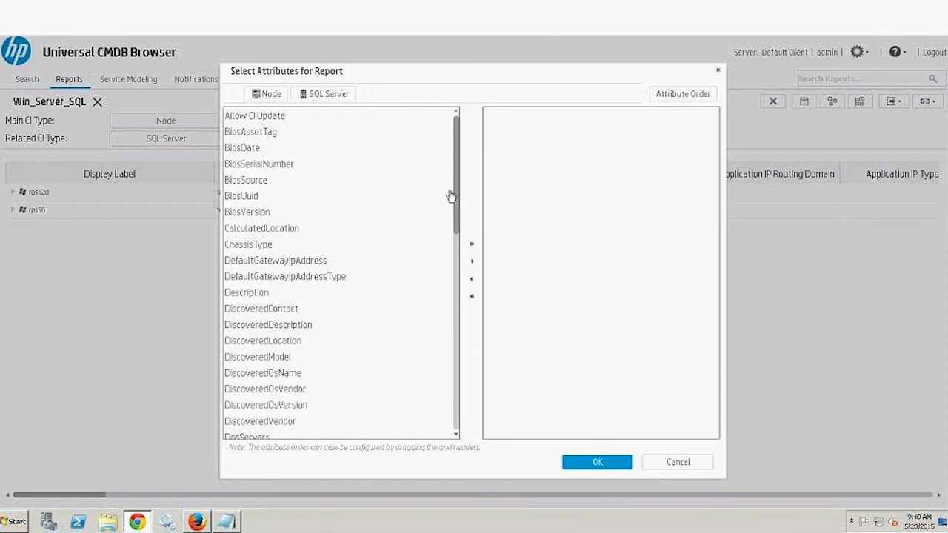
Add the Node attributes DiscoveredOsName, MemorySize and SerialNumber to the report.
scroll(456, 211, "down", 3)
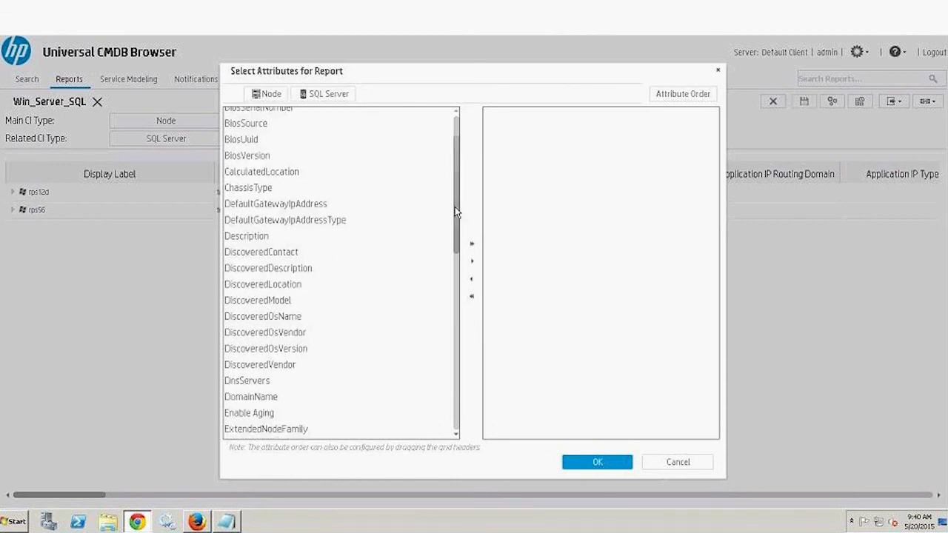
scroll(455, 214, "down", 1)
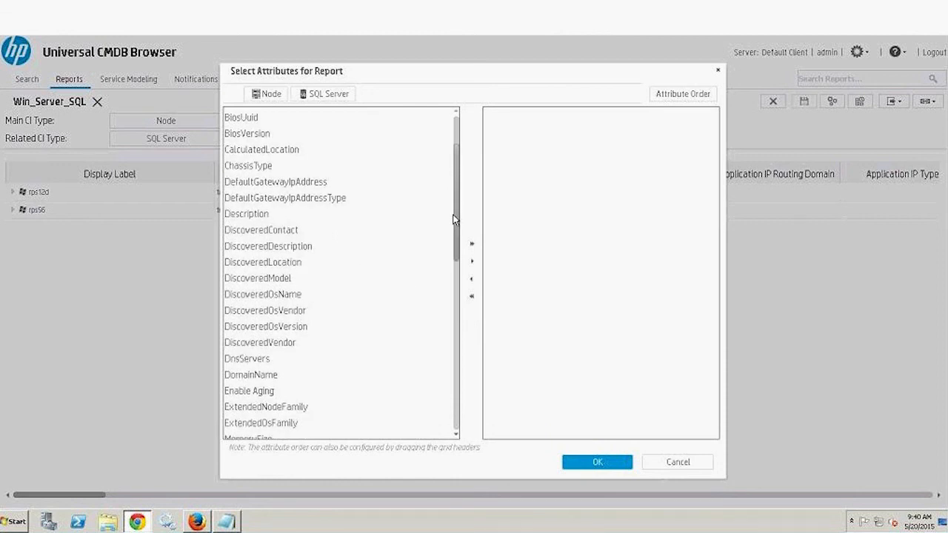
double_click(359, 296)
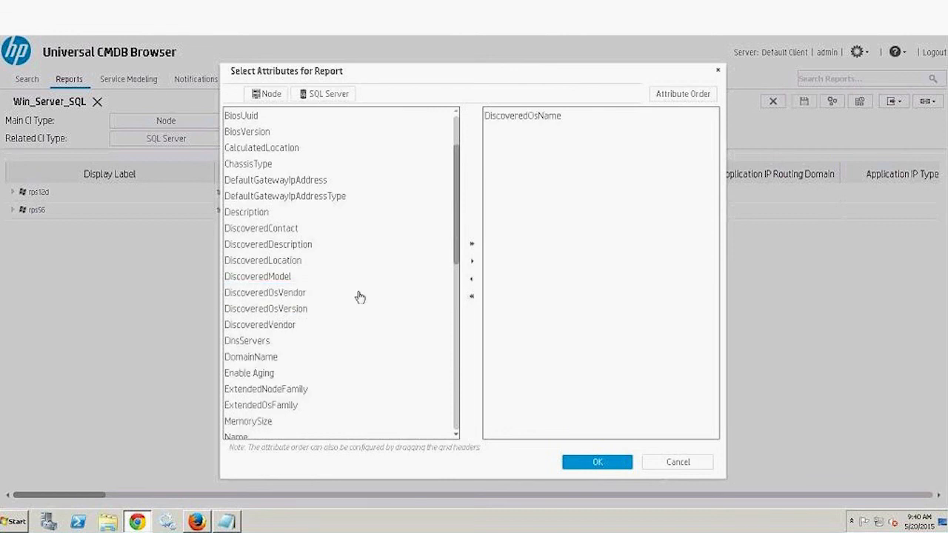
scroll(455, 270, "down", 1)
left_click_drag(454, 270, 455, 290)
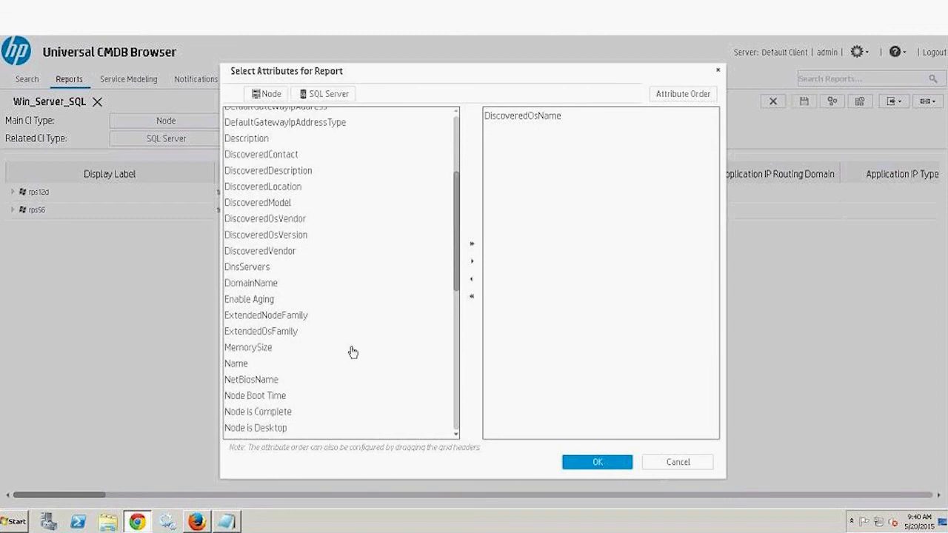
double_click(349, 351)
left_click_drag(456, 277, 449, 372)
scroll(452, 382, "down", 3)
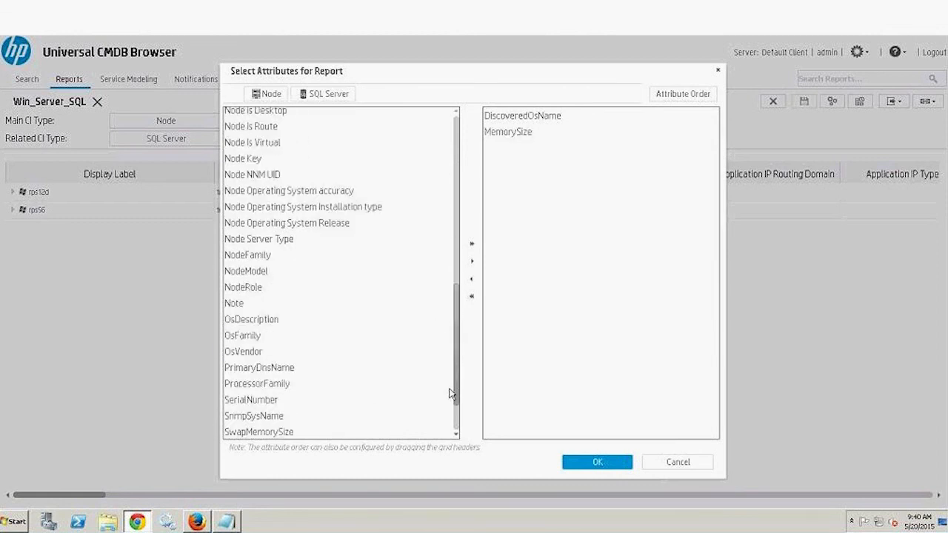
left_click(332, 395)
double_click(333, 395)
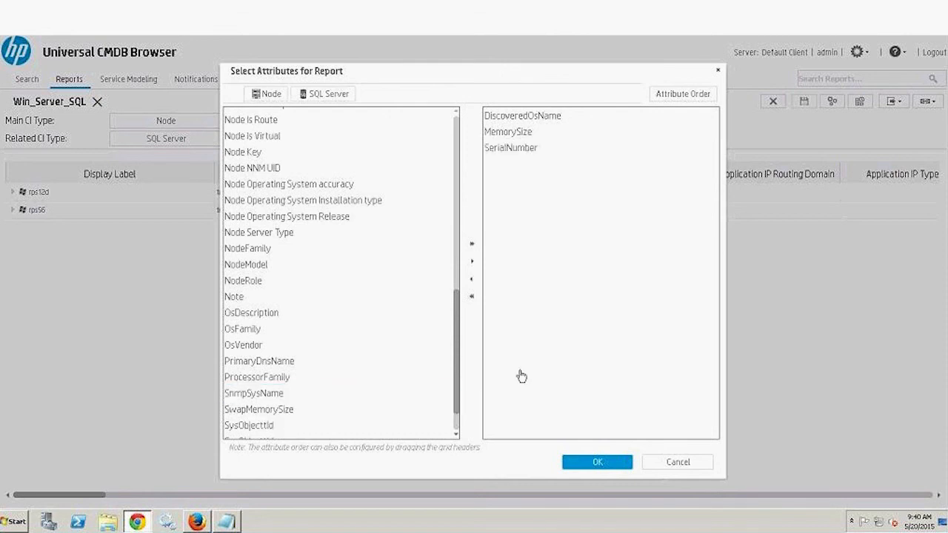
Remove all SQL Server attributes from the report and apply the attribute selection.
left_click(328, 99)
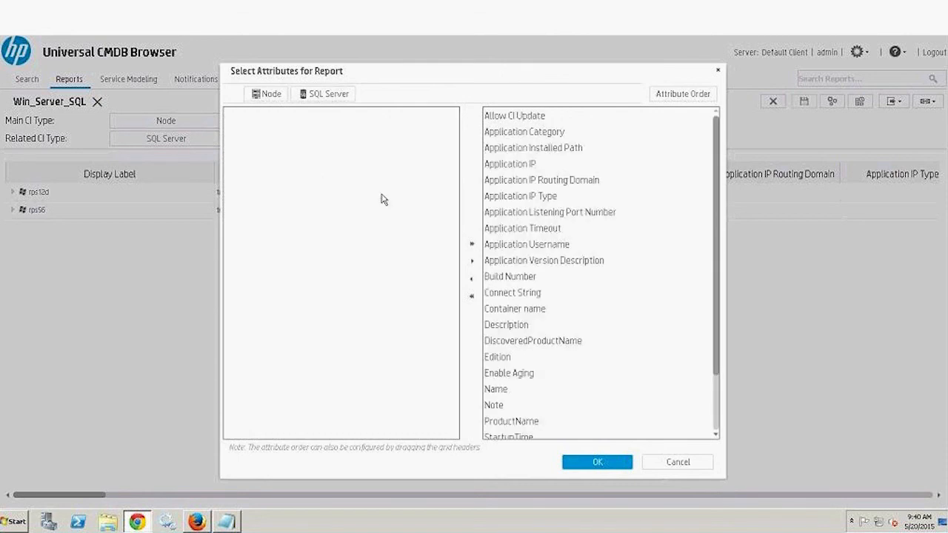
left_click(472, 297)
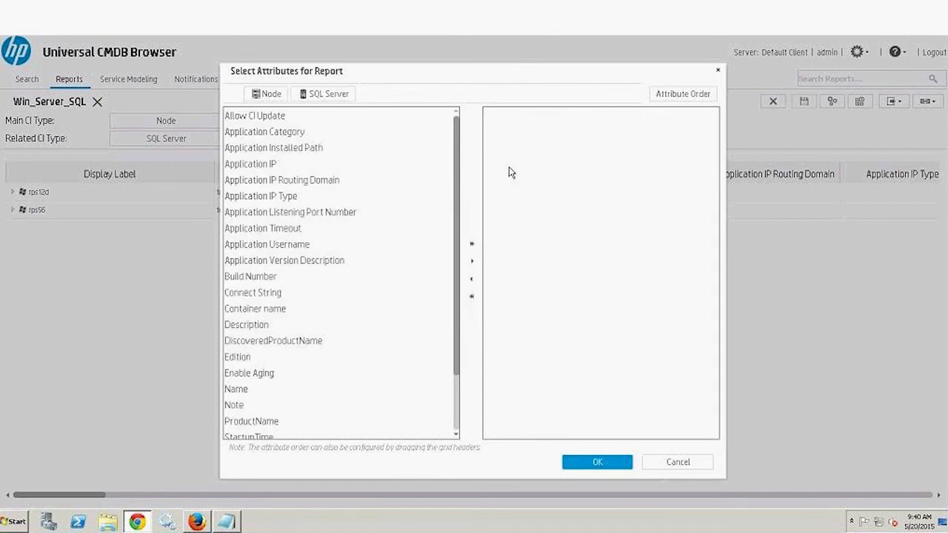
left_click(591, 470)
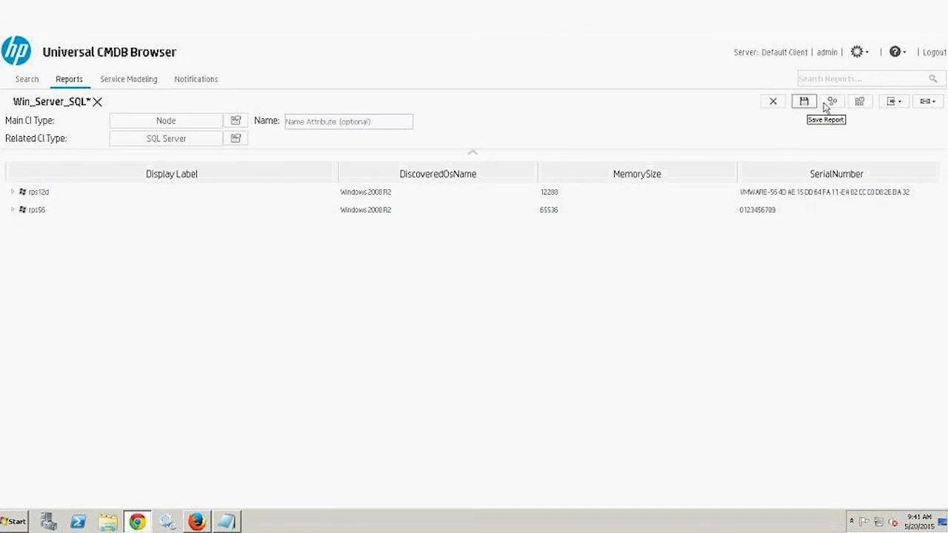
Review the report scheduler's email, format and repeat options, and close it without scheduling the report.
left_click(855, 106)
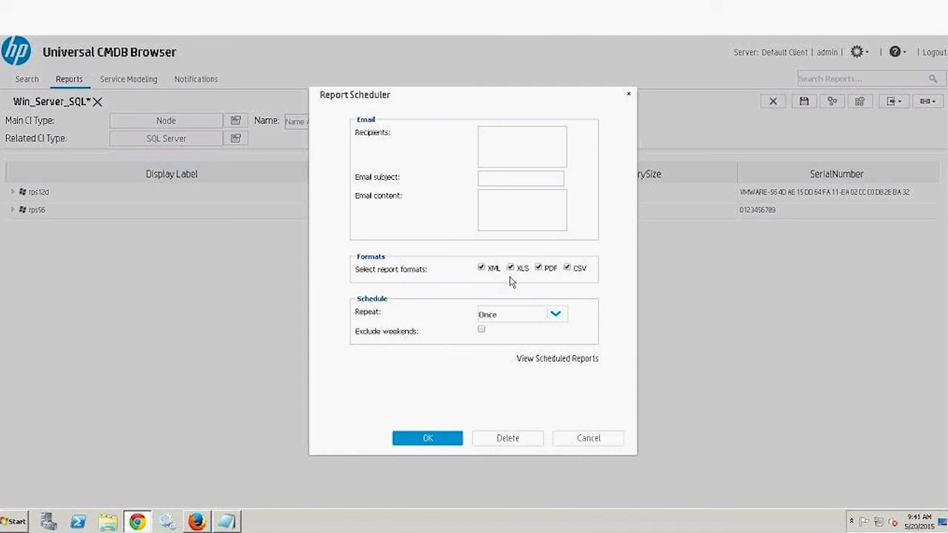
left_click(553, 315)
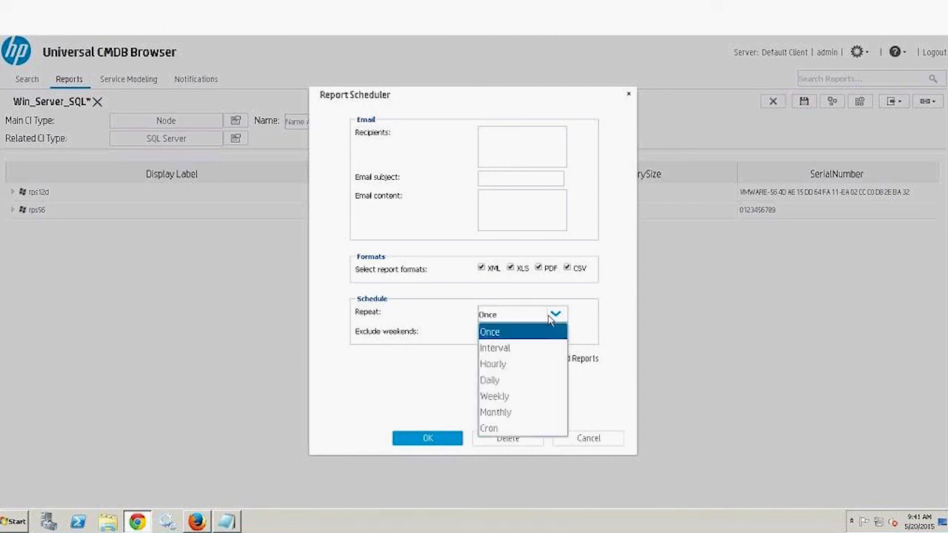
left_click(383, 371)
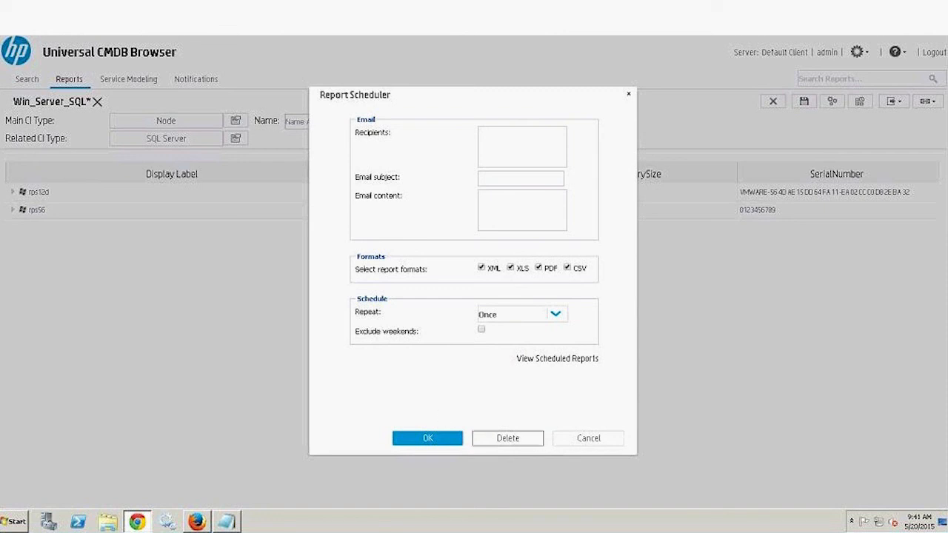
left_click(586, 440)
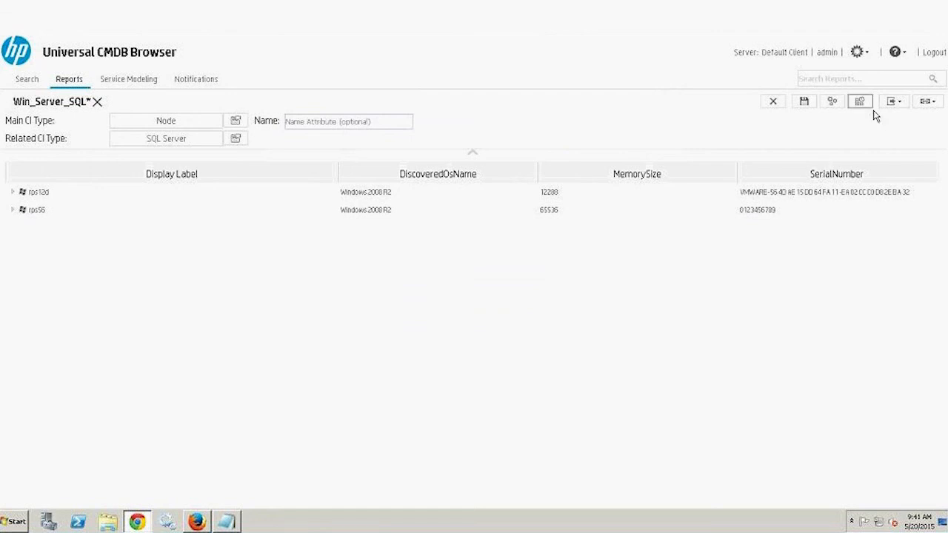
Review the report's export formats and its options for sharing the report URL.
left_click(895, 103)
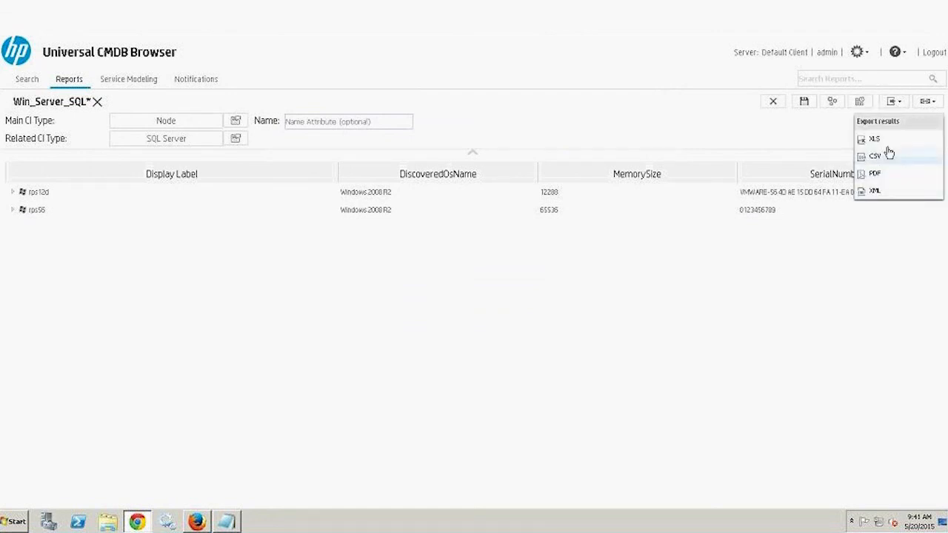
left_click(925, 101)
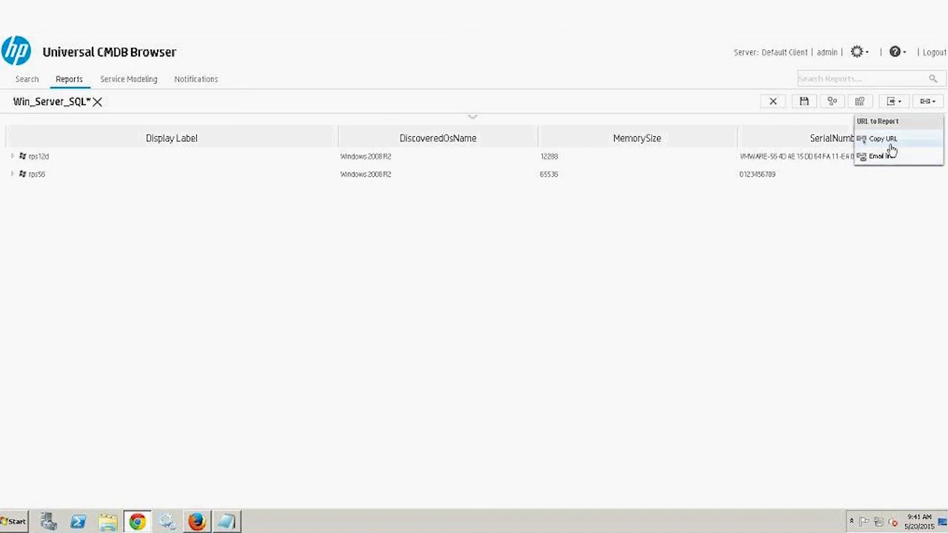
left_click(699, 243)
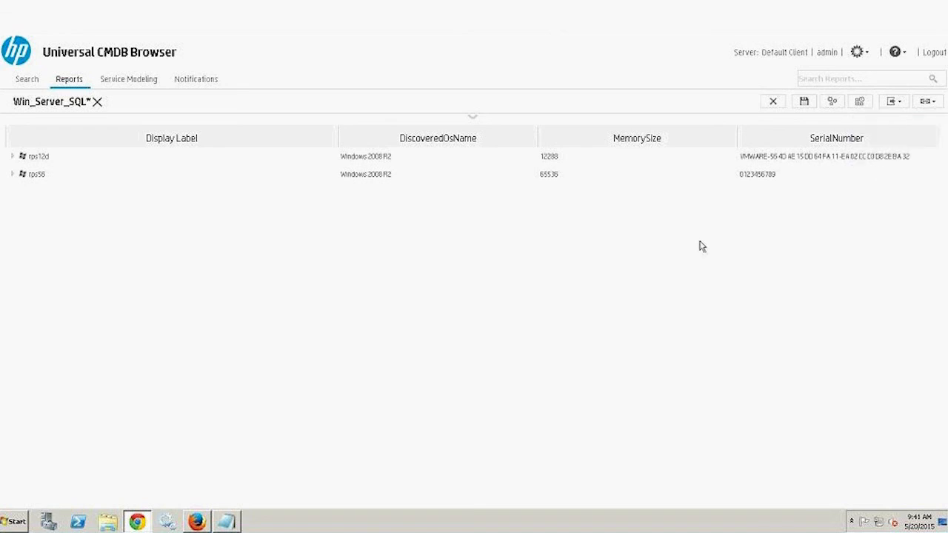
Delete the Win_Server_SQL report and confirm the deletion.
left_click(774, 103)
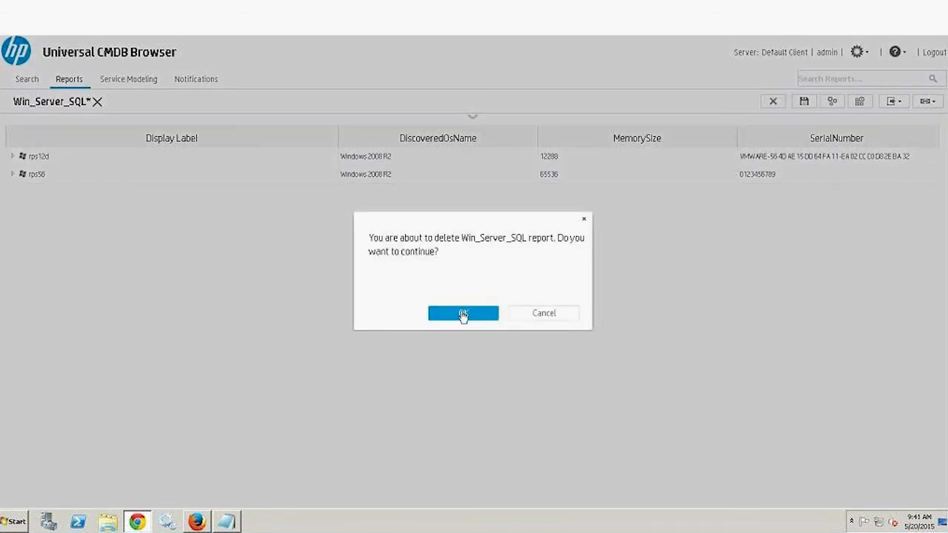
left_click(462, 315)
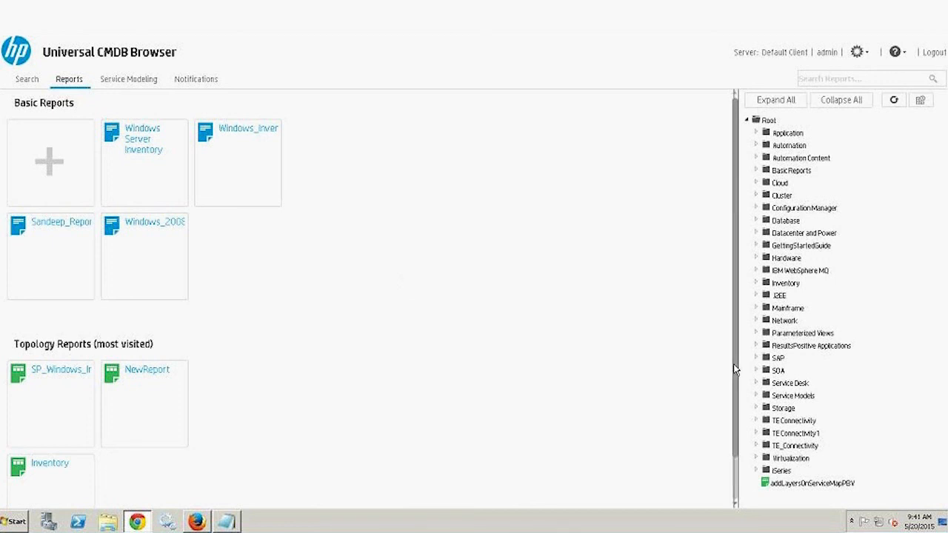
View the SP_Windows_Inv topology report from the TE Connectivity folder and return to the search home page.
left_click_drag(734, 363, 732, 365)
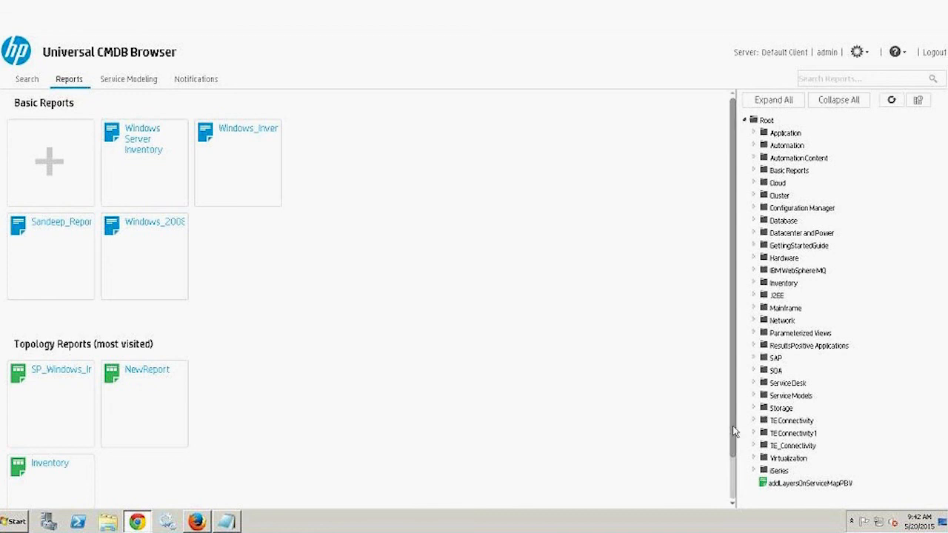
left_click(754, 421)
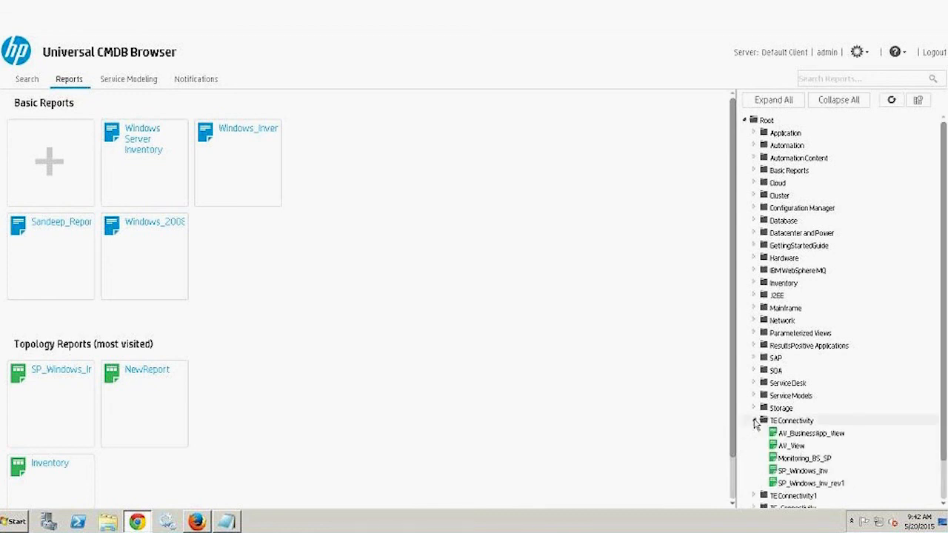
left_click_drag(942, 403, 943, 437)
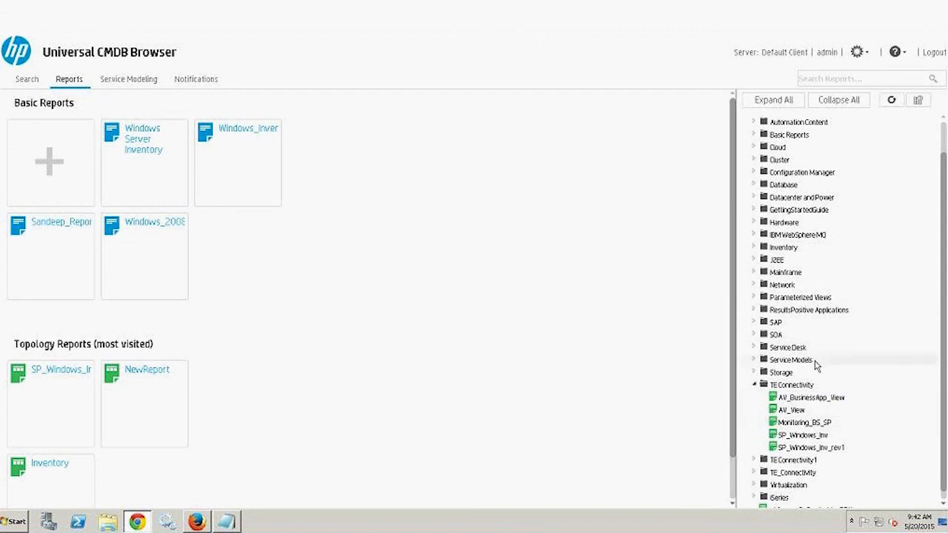
left_click(803, 435)
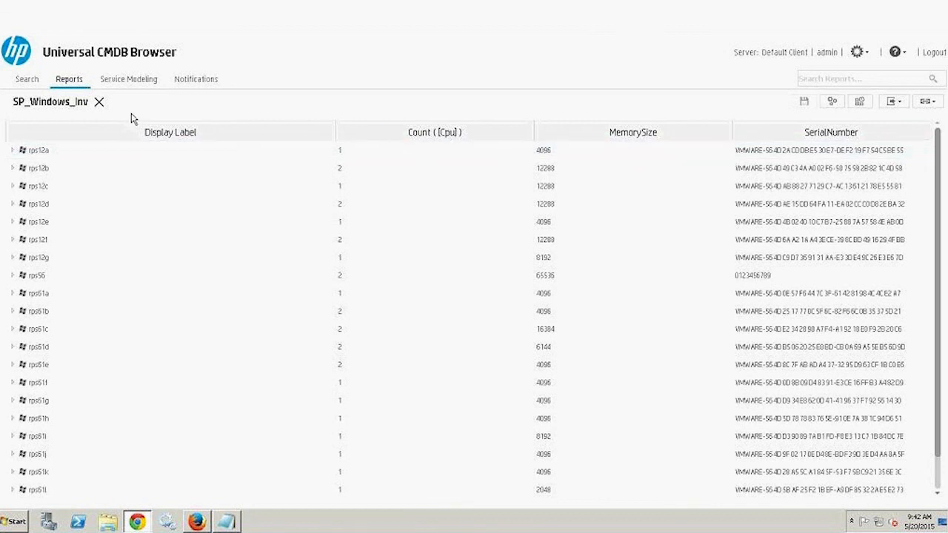
left_click(83, 57)
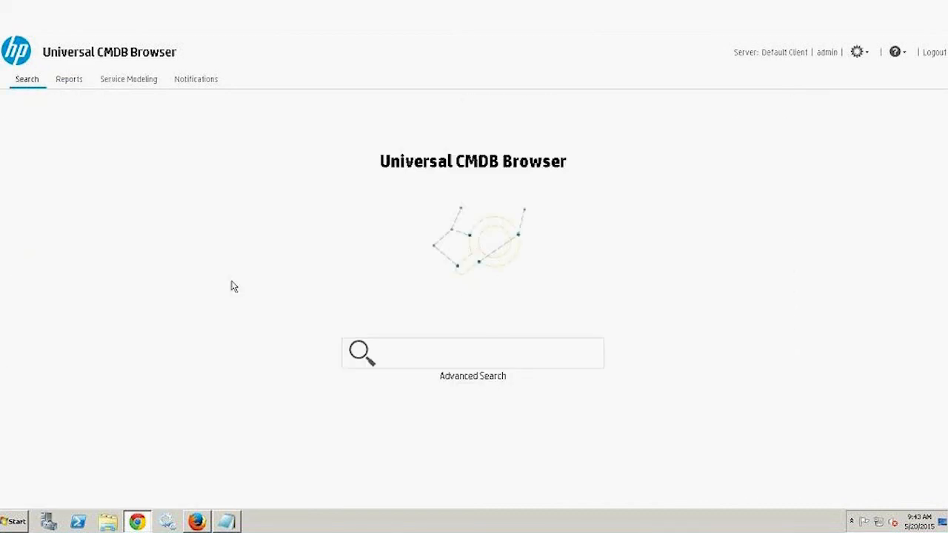